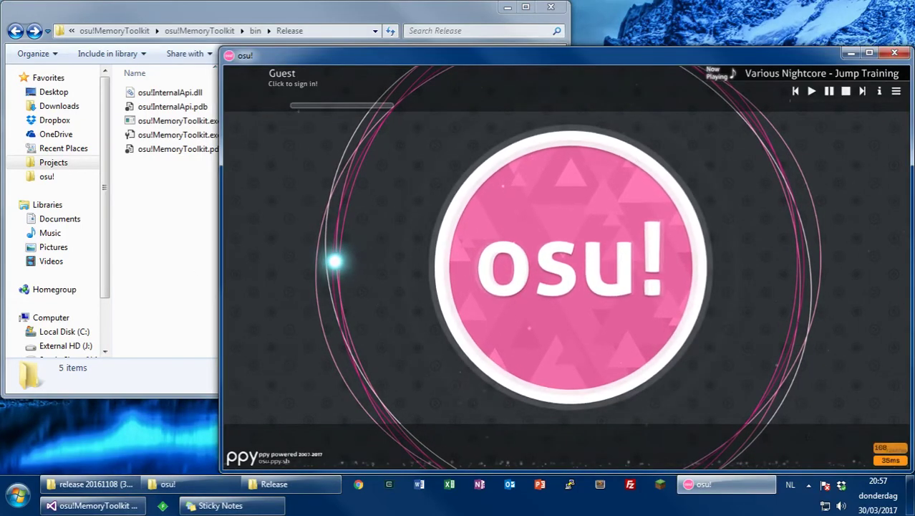
click(190, 121)
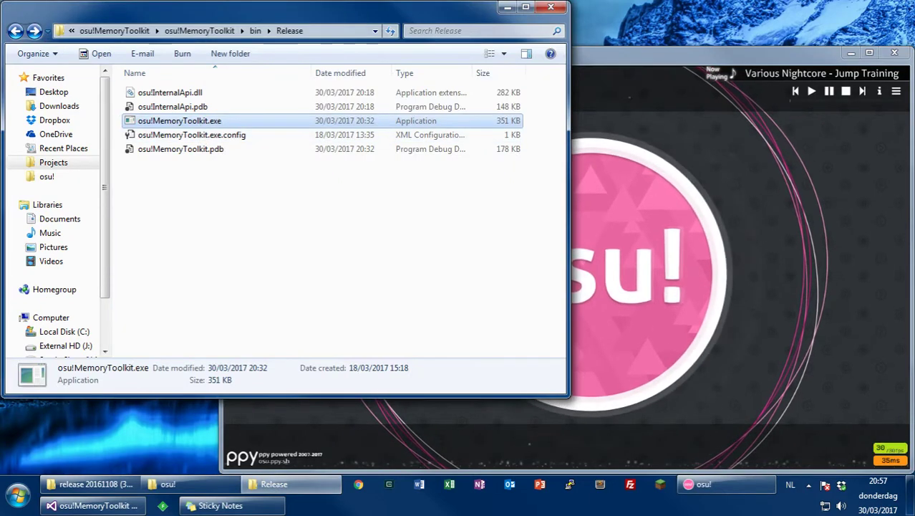
drag(0, 107, 221, 92)
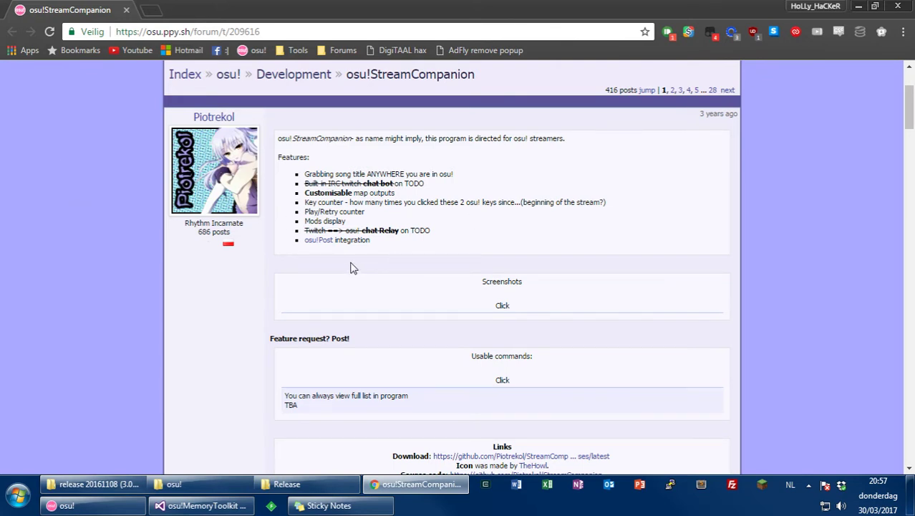
Examine the feature list in the osu!StreamCompanion forum post, including the Play/Retry counter entry
drag(368, 241, 377, 258)
click(371, 240)
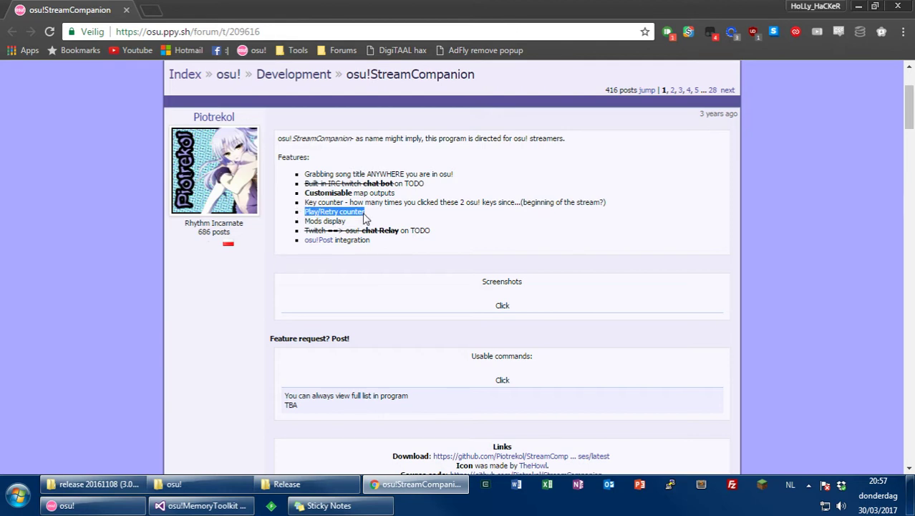
click(374, 218)
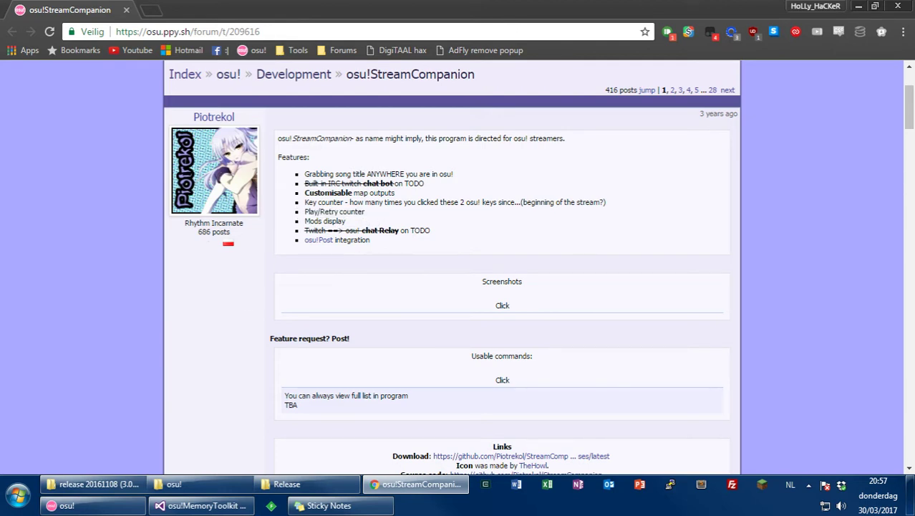
Read through the StreamCompanion GitHub repository and its README, and get the browser out of the way
drag(221, 4, 204, 21)
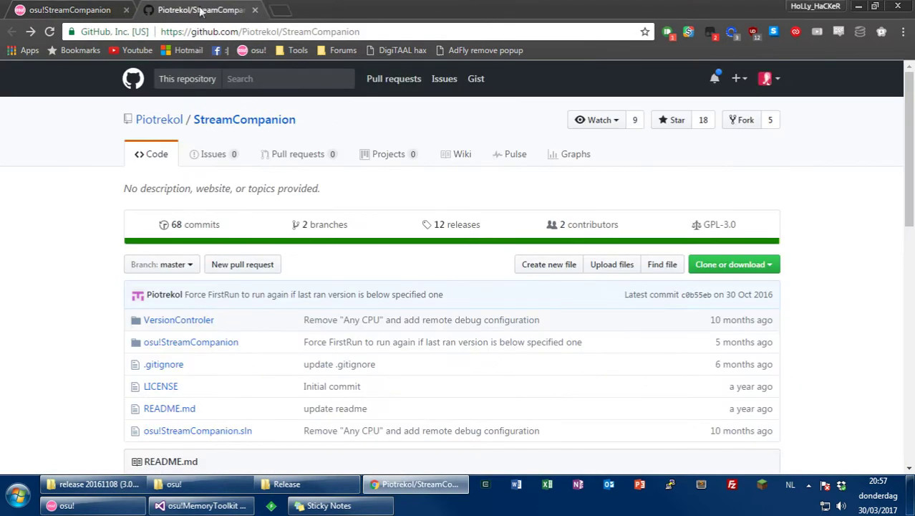
scroll(119, 298, down, 5)
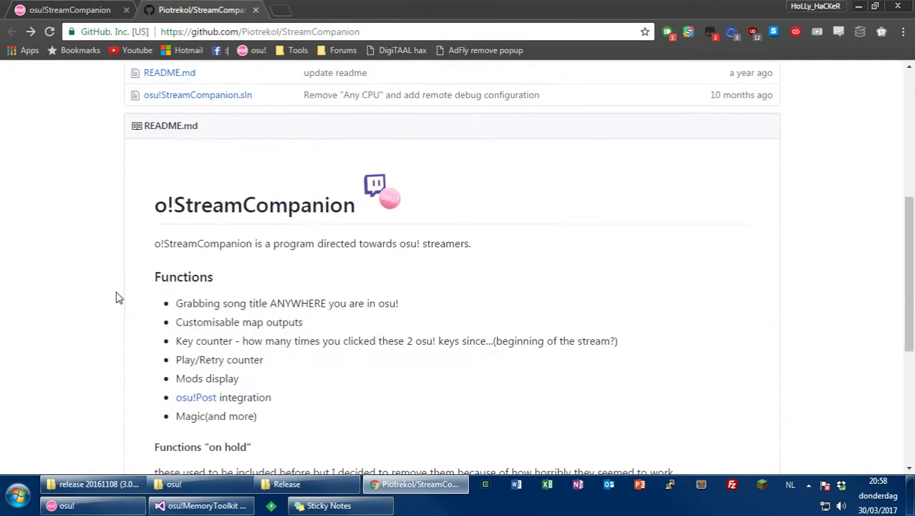
scroll(119, 298, down, 4)
scroll(119, 298, up, 8)
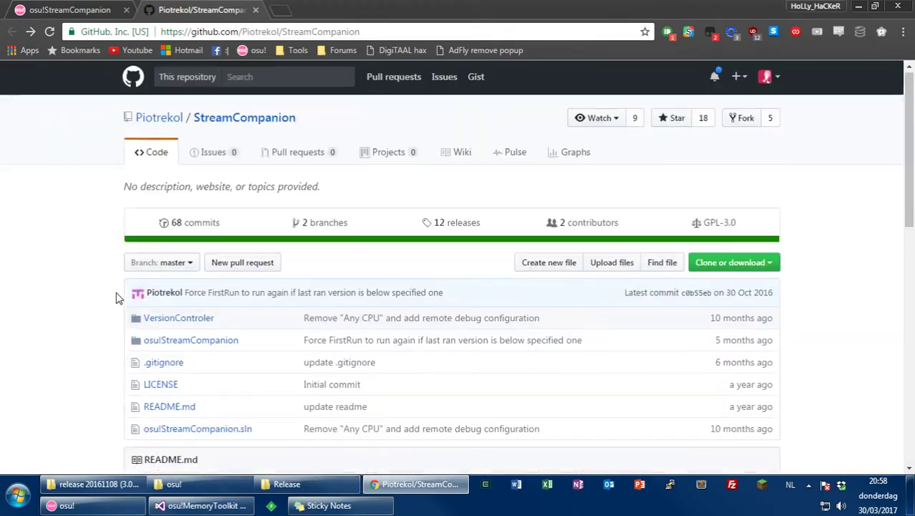
drag(467, 7, 0, 114)
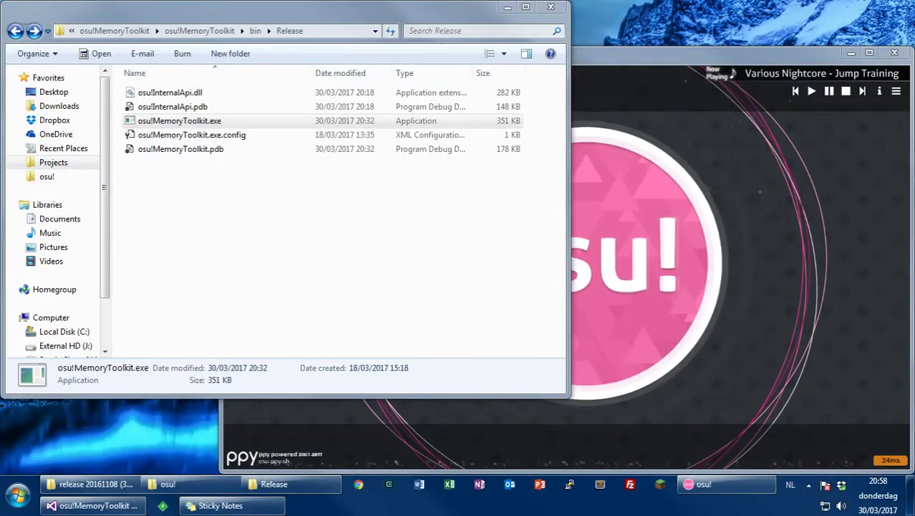
Open the StreamCompanion settings and view the click counter and map matching options
drag(0, 195, 427, 188)
click(253, 151)
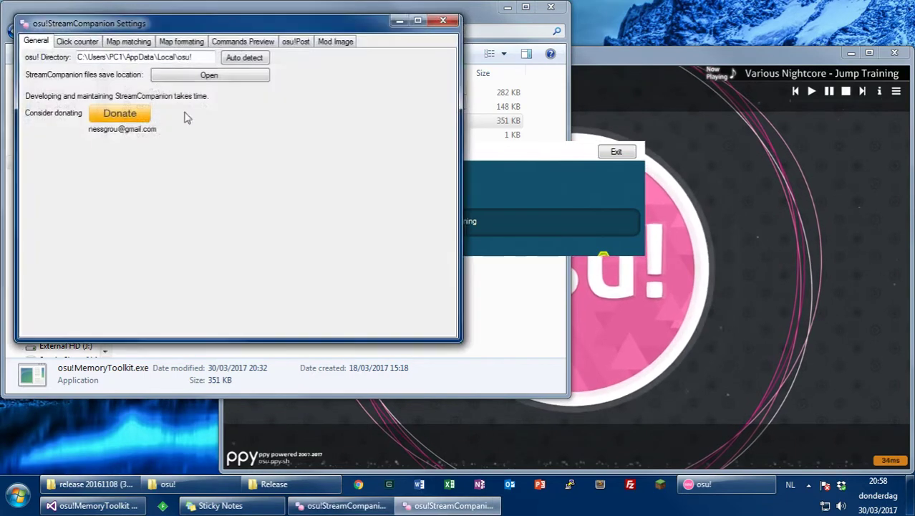
click(76, 42)
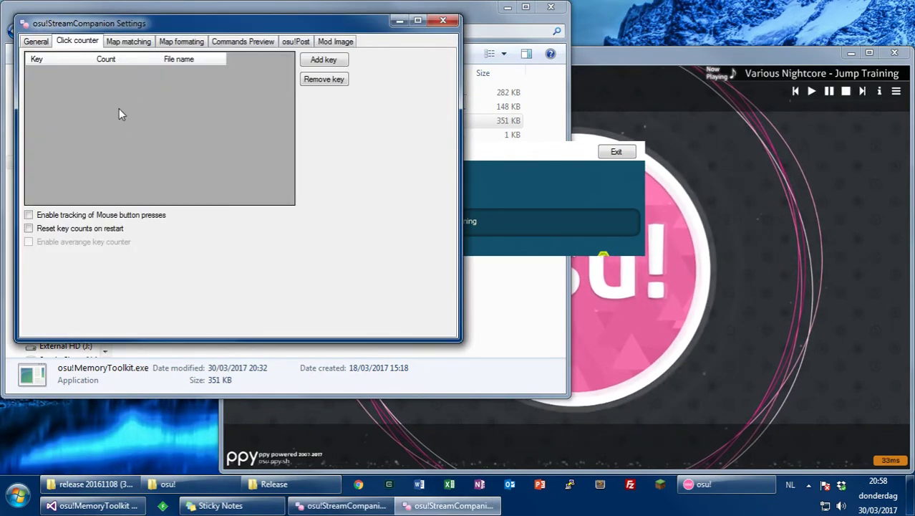
click(124, 43)
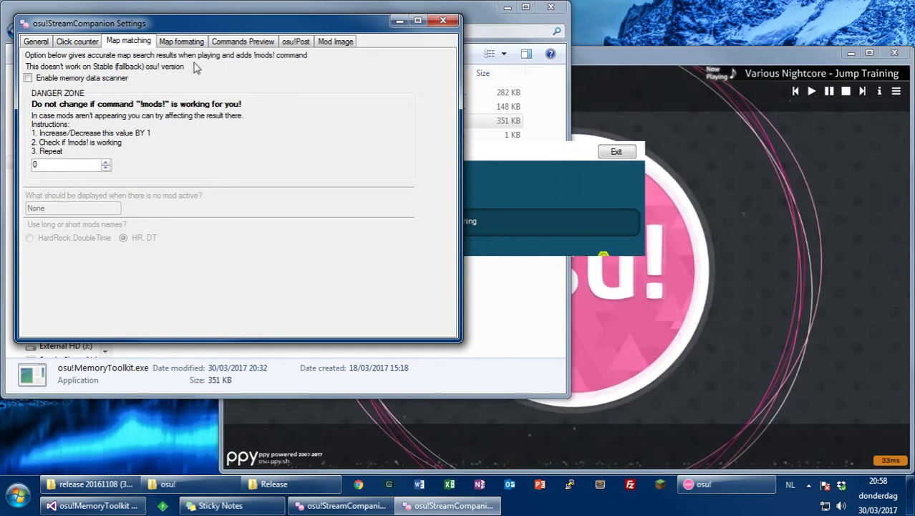
Show the map formatting settings and widen the Name and Pattern columns to read the full patterns
click(181, 41)
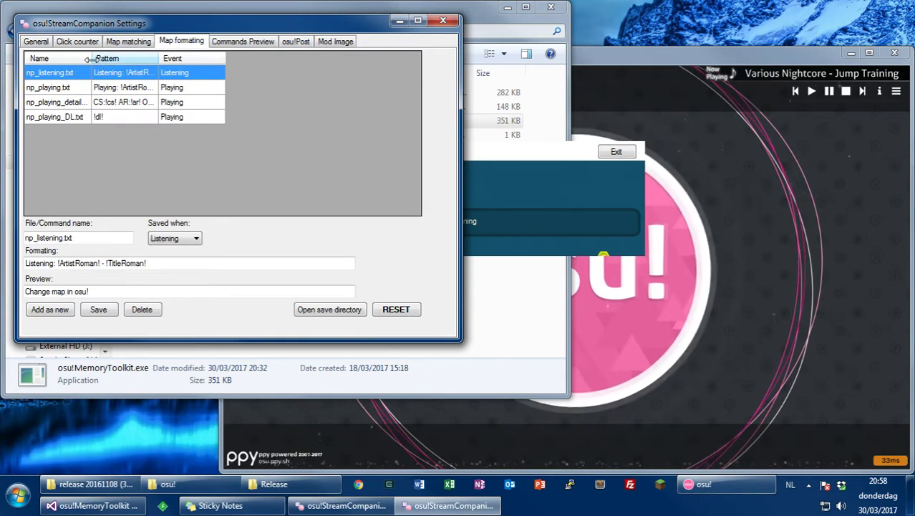
drag(91, 59, 147, 58)
drag(214, 59, 319, 59)
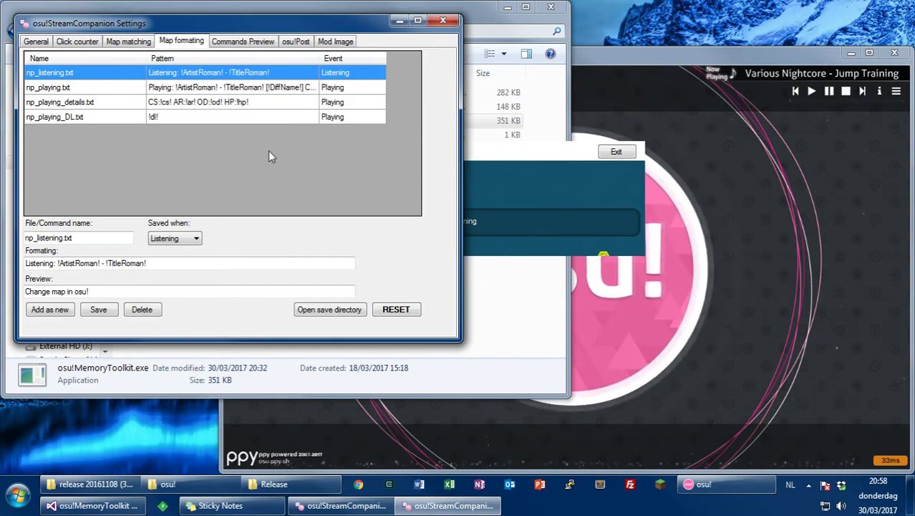
Populate the StreamCompanion commands preview by switching osu! to the next track and back, leaving playback paused
click(243, 43)
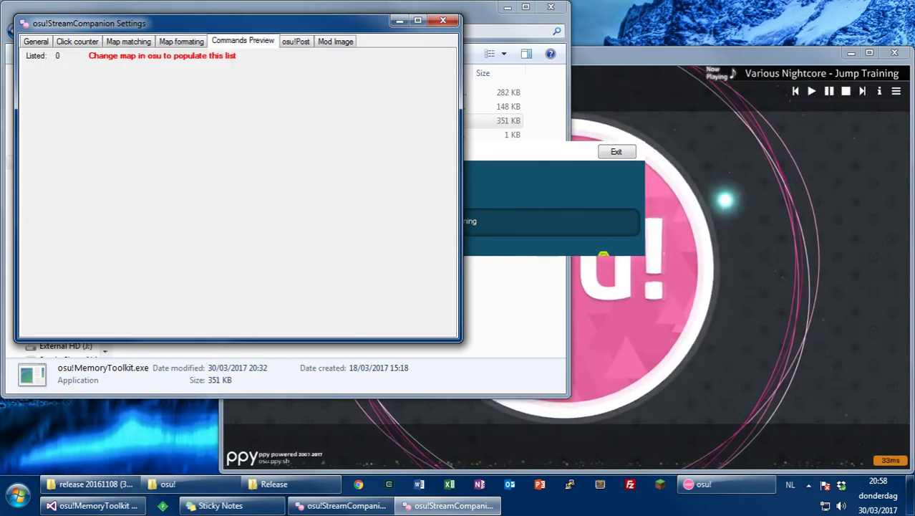
click(758, 177)
click(864, 91)
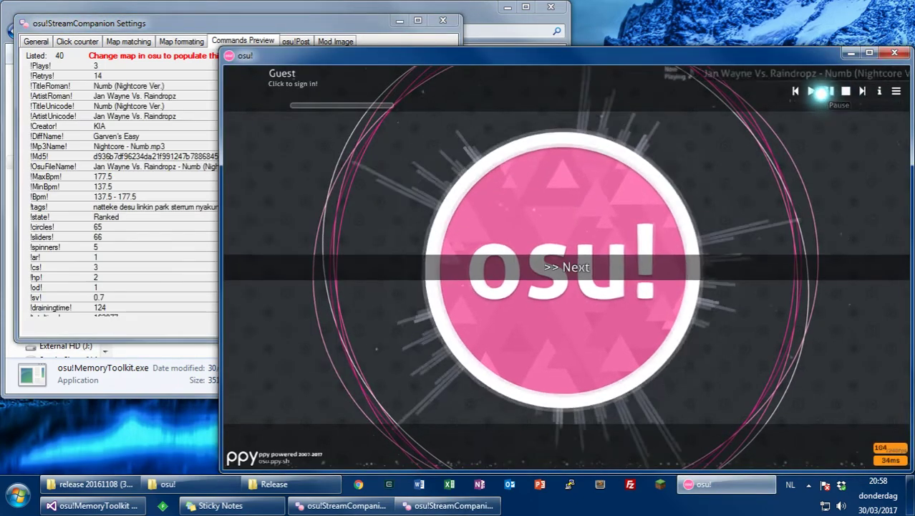
click(796, 91)
click(828, 91)
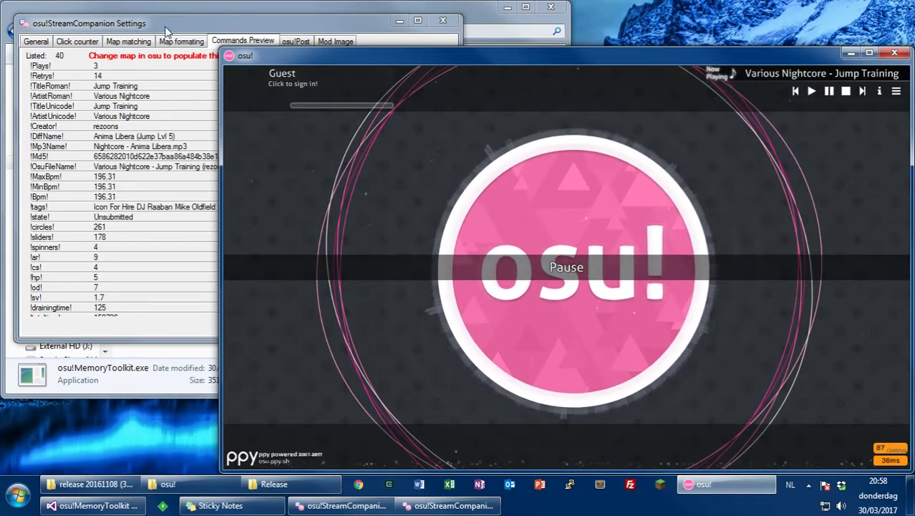
Move the StreamCompanion settings window over the osu! window and examine the list of command values
drag(127, 29, 415, 79)
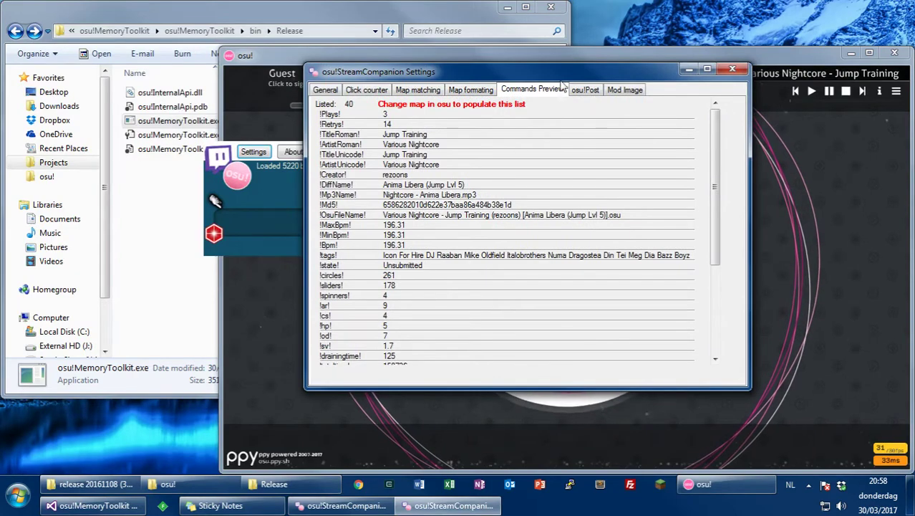
drag(533, 75, 461, 58)
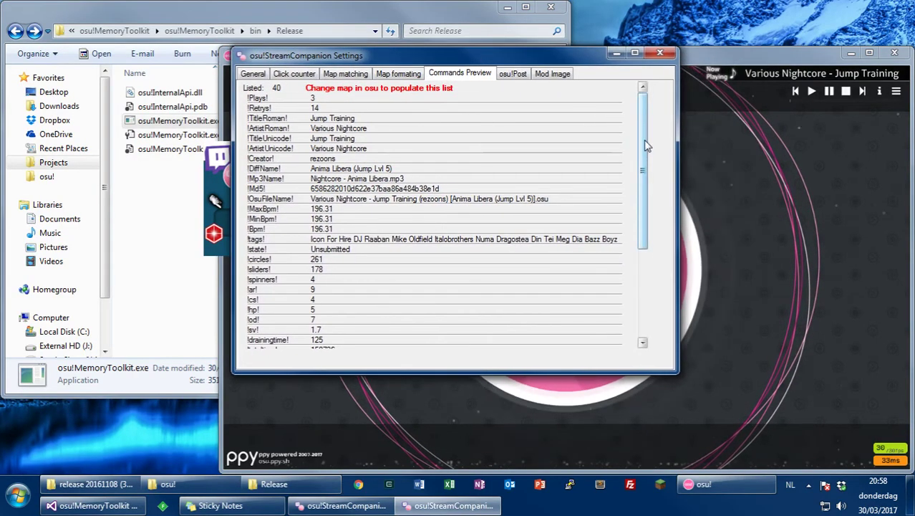
mouse_move(647, 146)
mouse_down()
mouse_move(647, 232)
mouse_move(643, 136)
mouse_up()
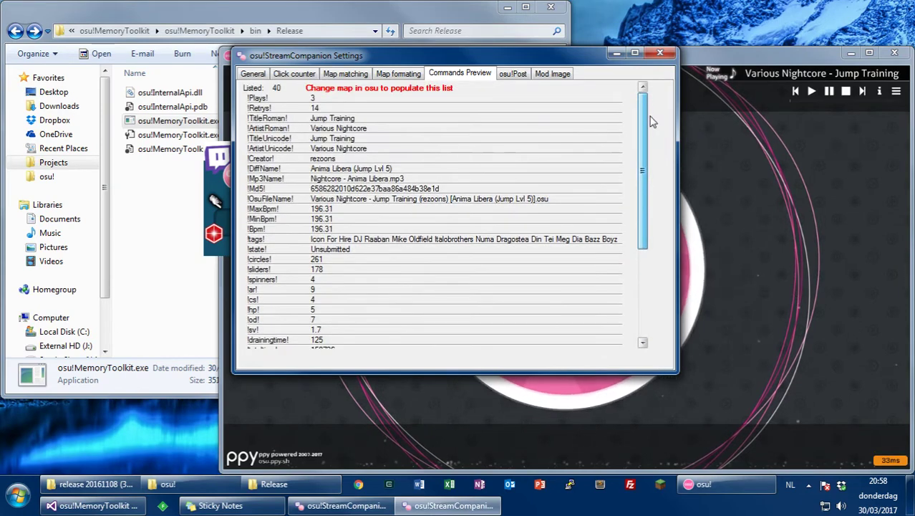
View the osu!Post and Mod Image settings, and exit StreamCompanion
click(513, 73)
click(552, 73)
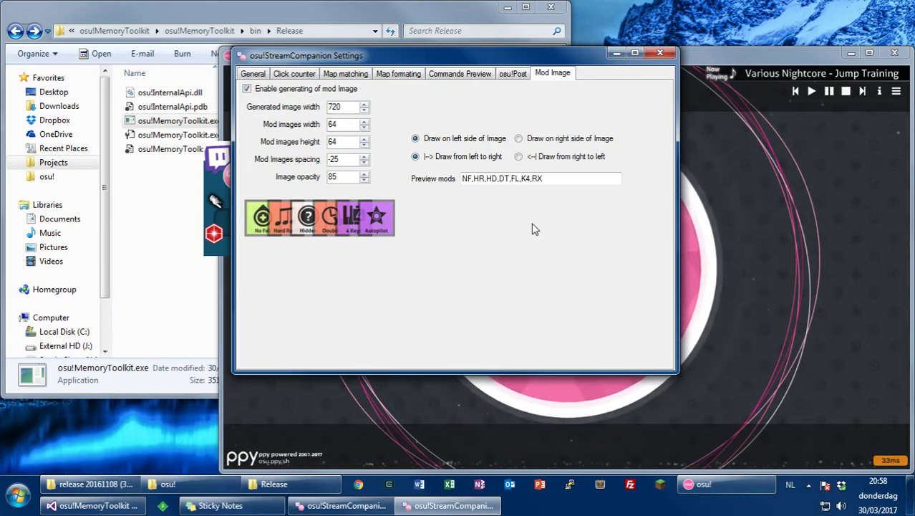
drag(417, 56, 3, 129)
click(210, 127)
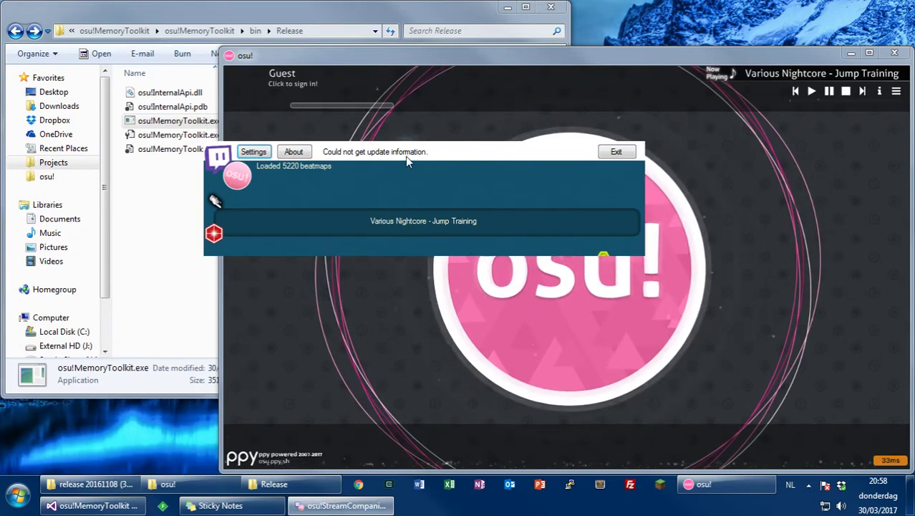
click(616, 152)
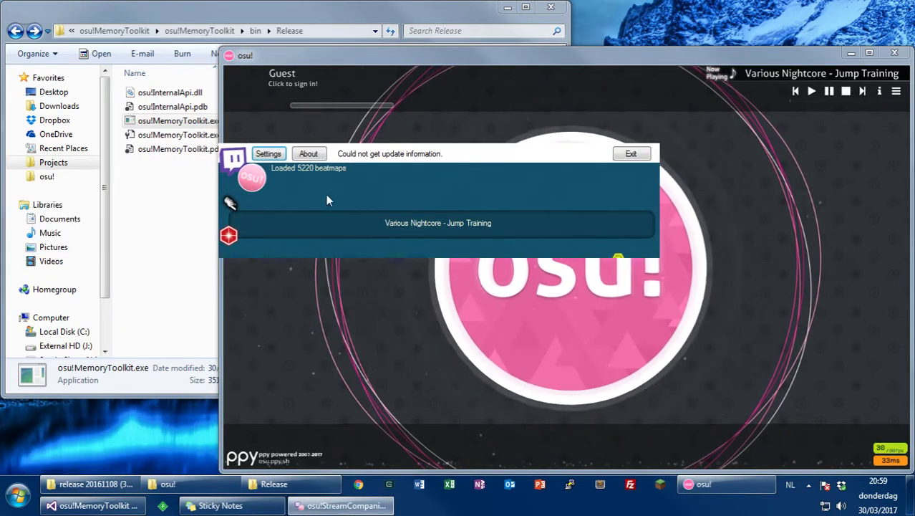
Recheck the map matching, map formatting and commands preview settings in StreamCompanion, and exit the program
click(268, 153)
click(145, 57)
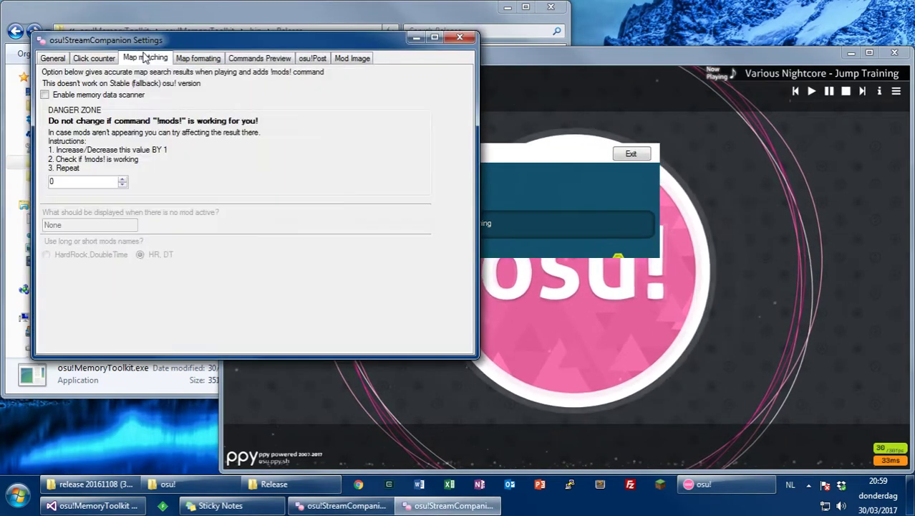
click(199, 59)
click(242, 59)
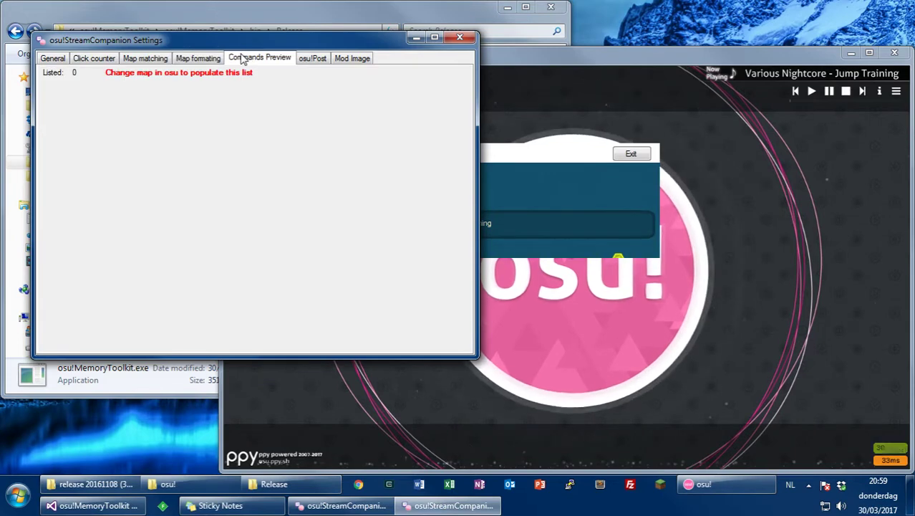
click(460, 37)
click(631, 153)
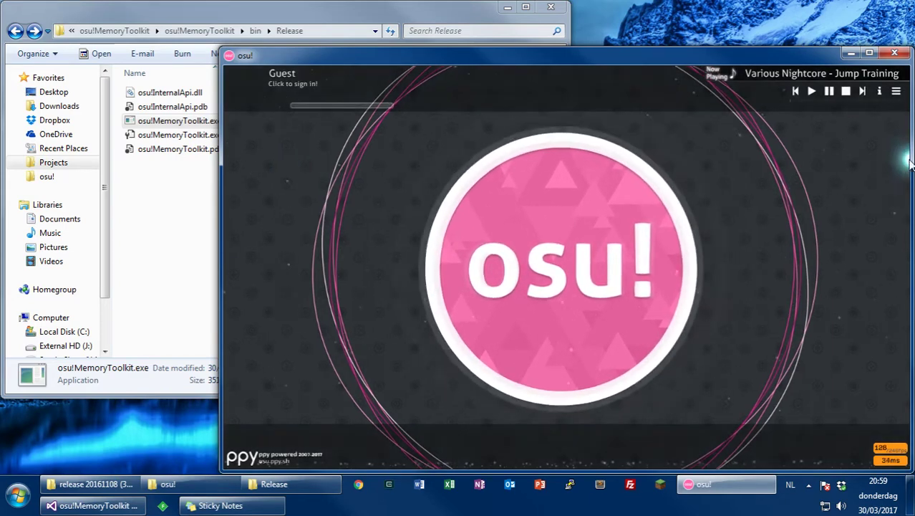
Open the osu! options from the main menu and filter them by "msn" to show the MSN status integration
click(659, 224)
click(645, 231)
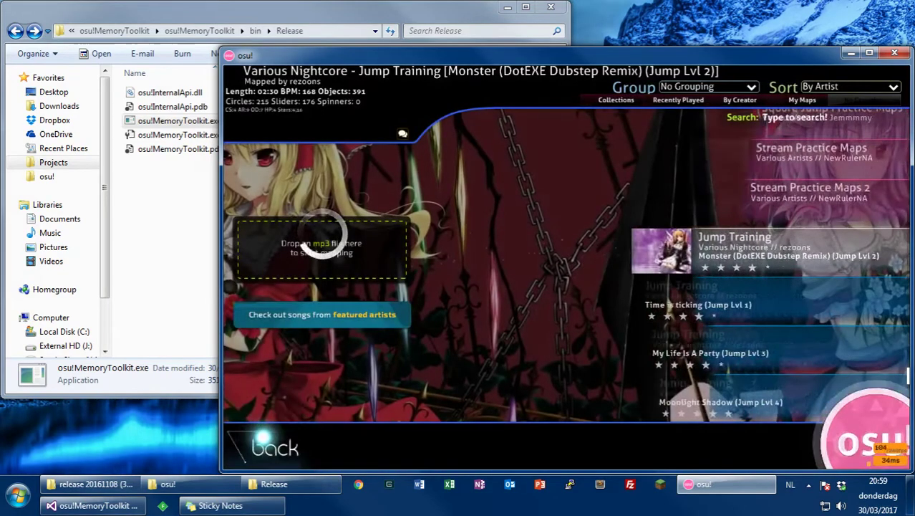
click(263, 439)
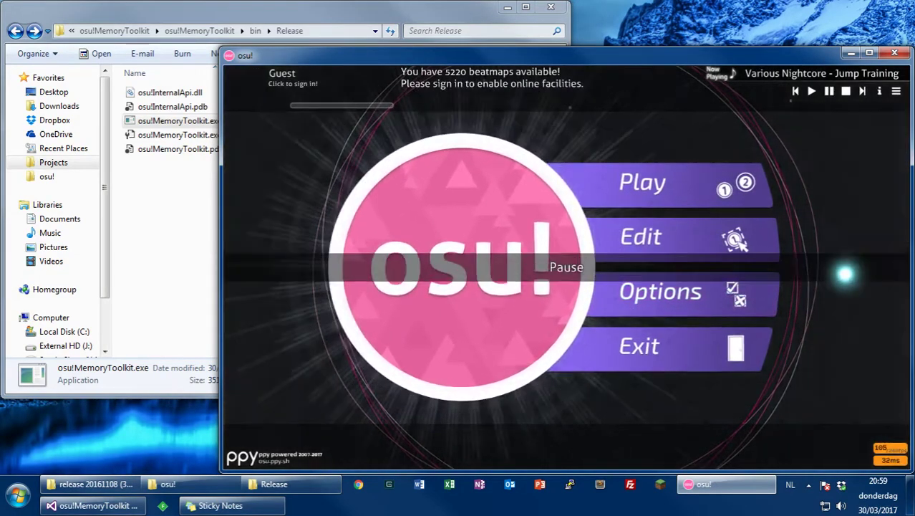
click(766, 294)
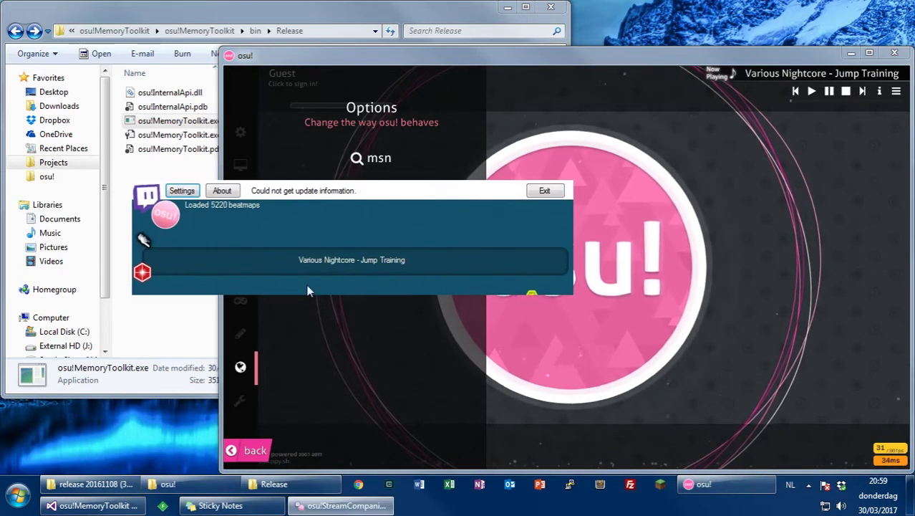
drag(384, 231, 0, 242)
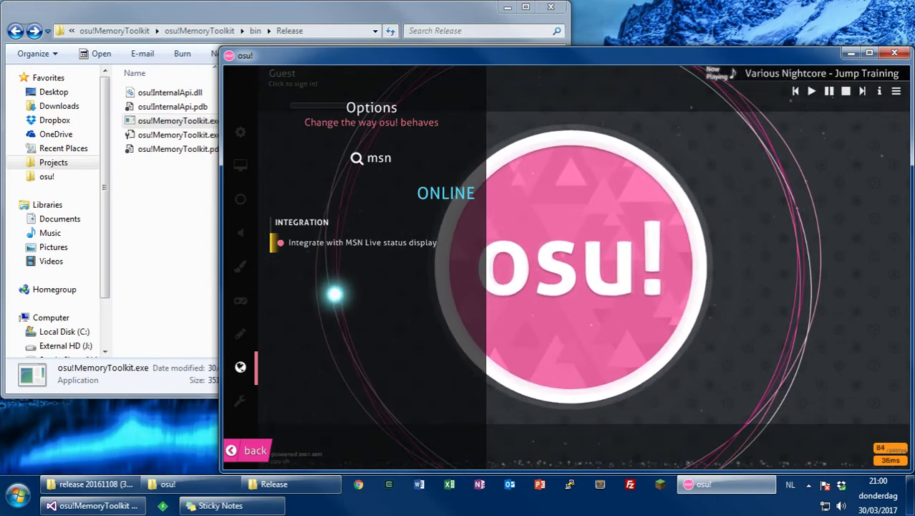
Launch osu!MemoryToolkit.exe from the Release folder and choose option 2, General information
click(193, 230)
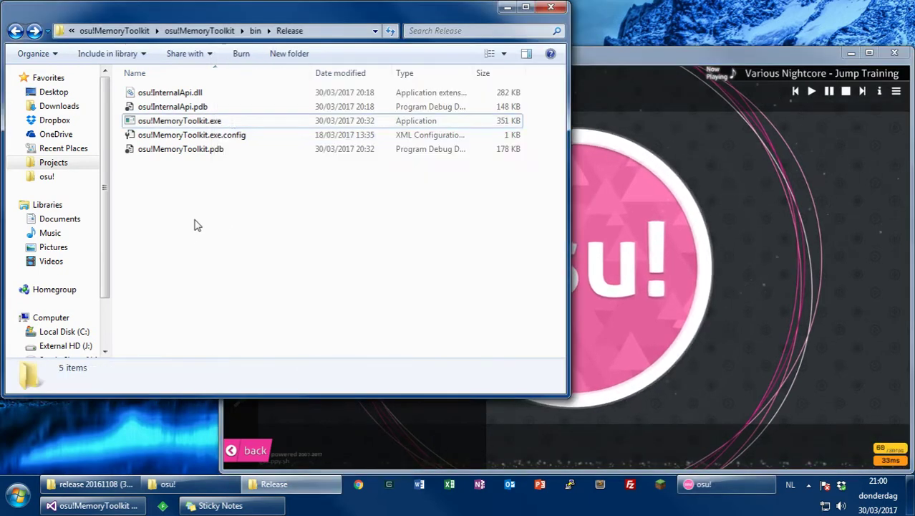
click(211, 122)
double_click(211, 122)
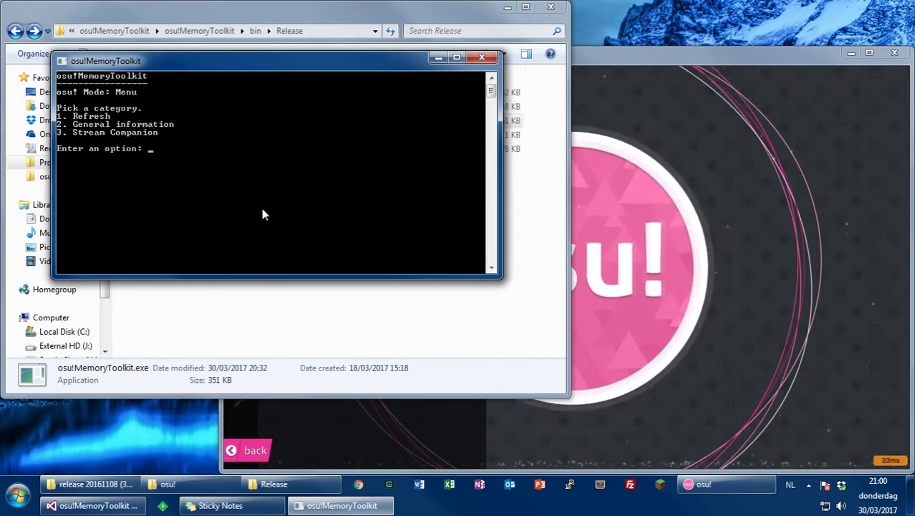
text(2)
key(Return)
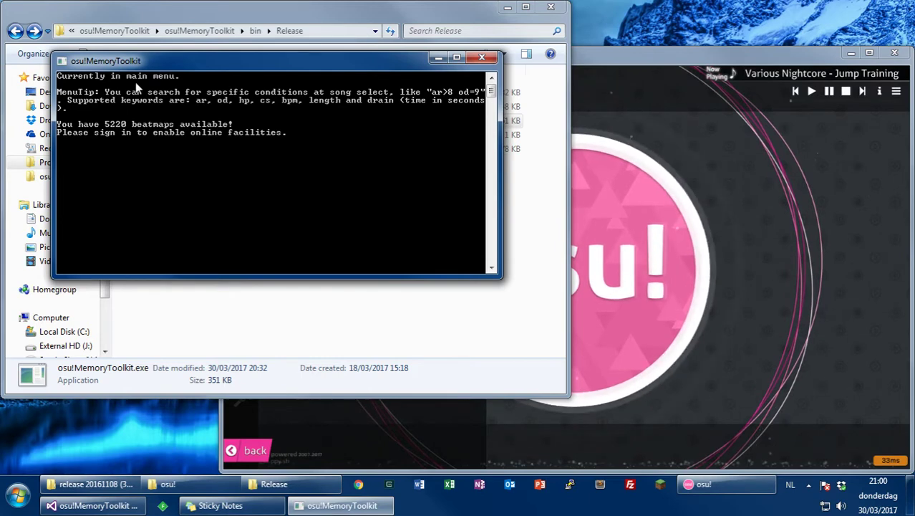
Close the osu! options to return to the main menu, and bring the osu!MemoryToolkit console to the front
click(750, 180)
click(263, 451)
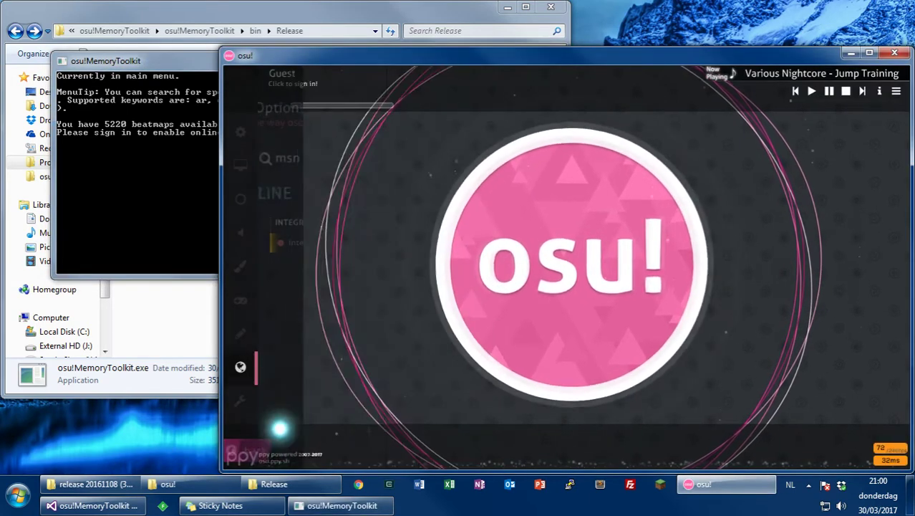
click(146, 152)
click(612, 61)
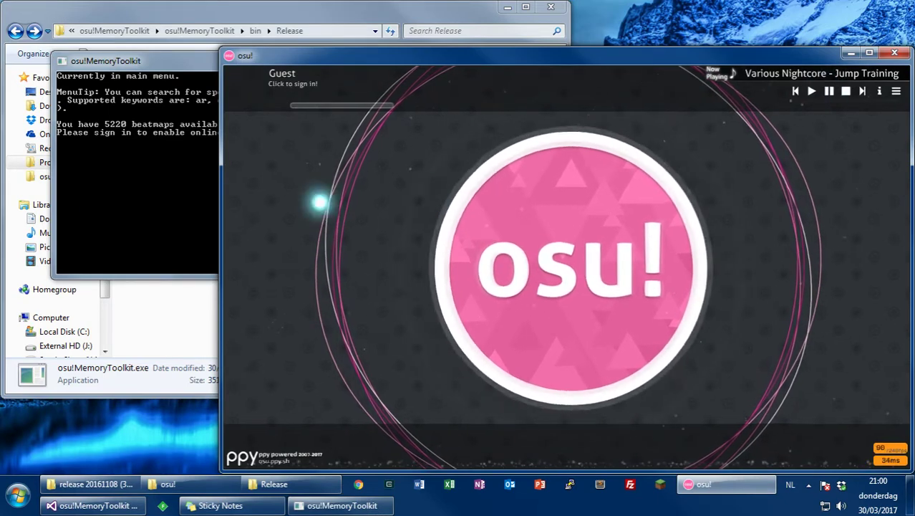
click(104, 206)
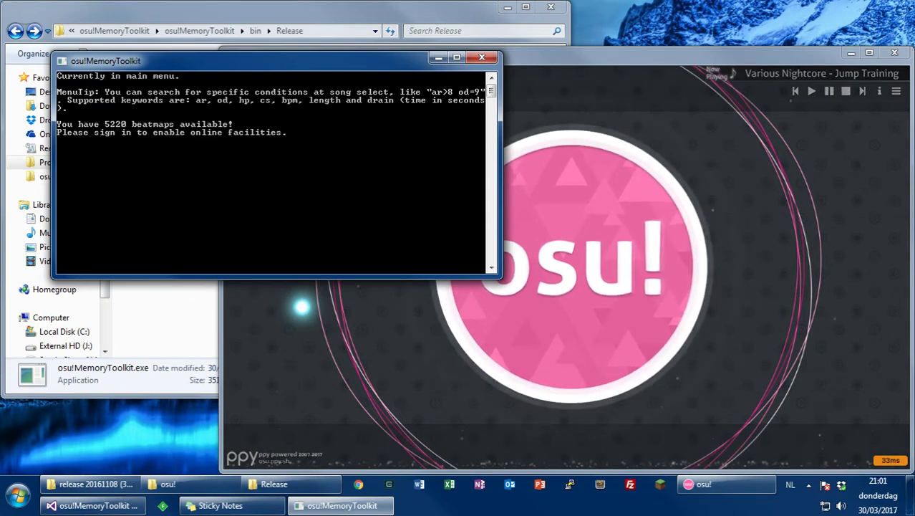
Open the game's main menu buttons and compare its beatmap notification with the text in the osu!MemoryToolkit console
click(543, 86)
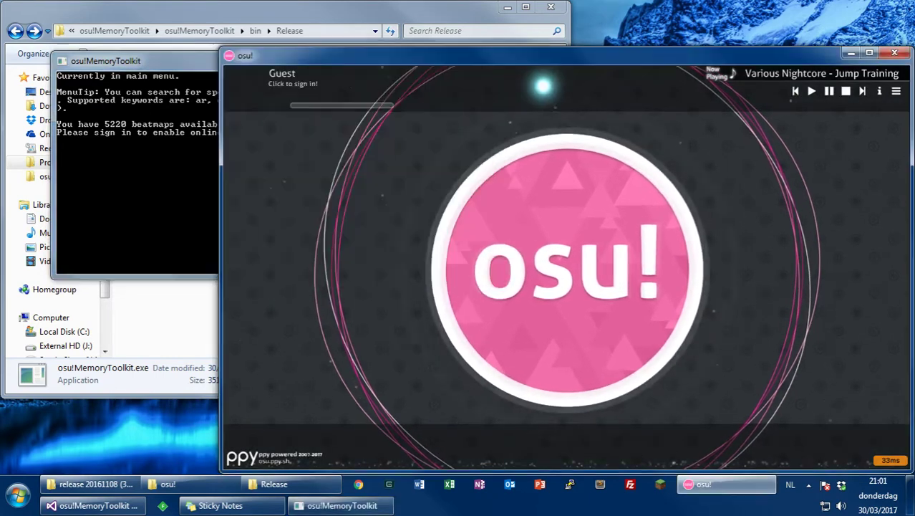
click(478, 198)
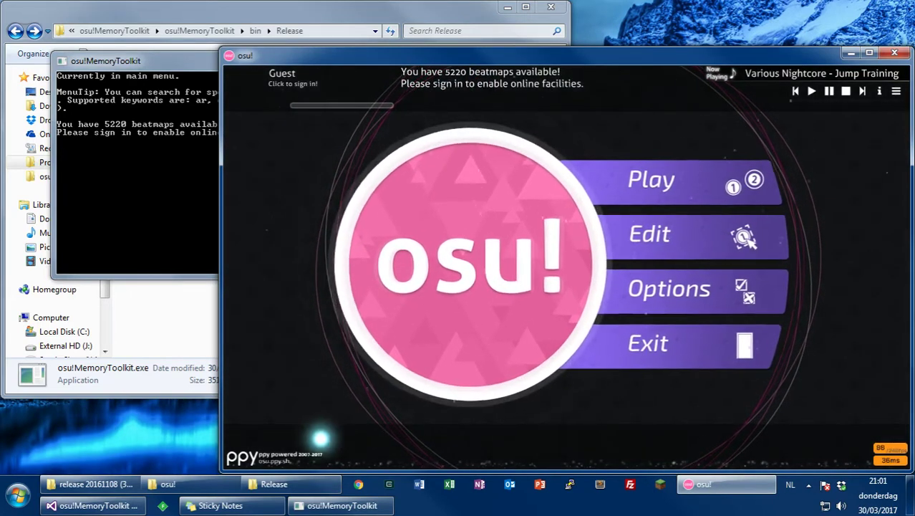
click(153, 162)
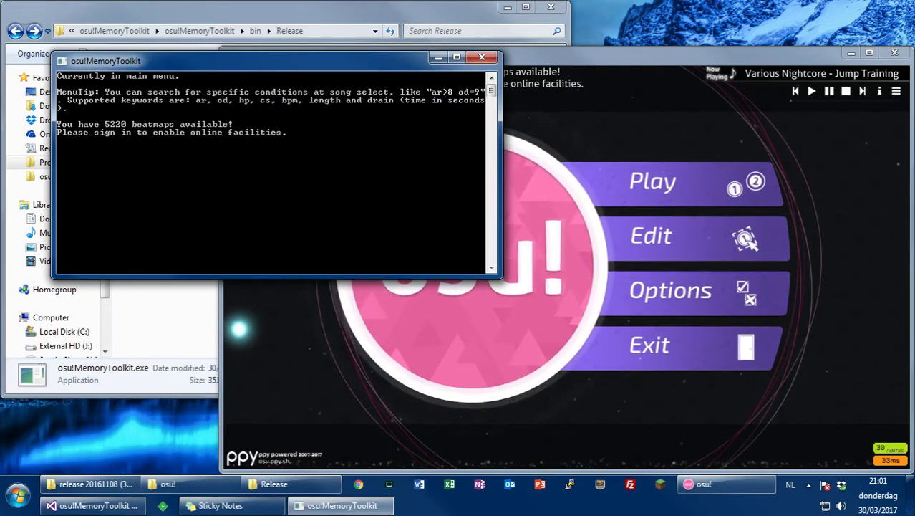
click(242, 326)
click(170, 143)
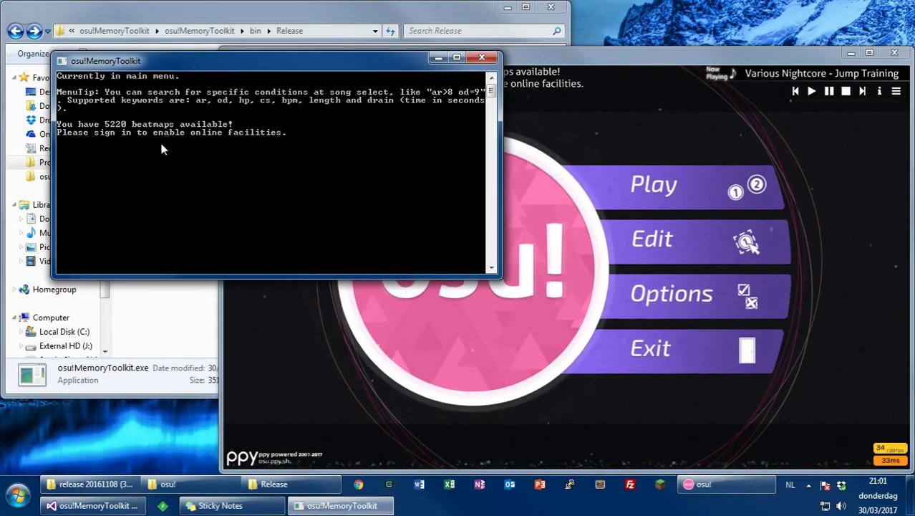
click(566, 94)
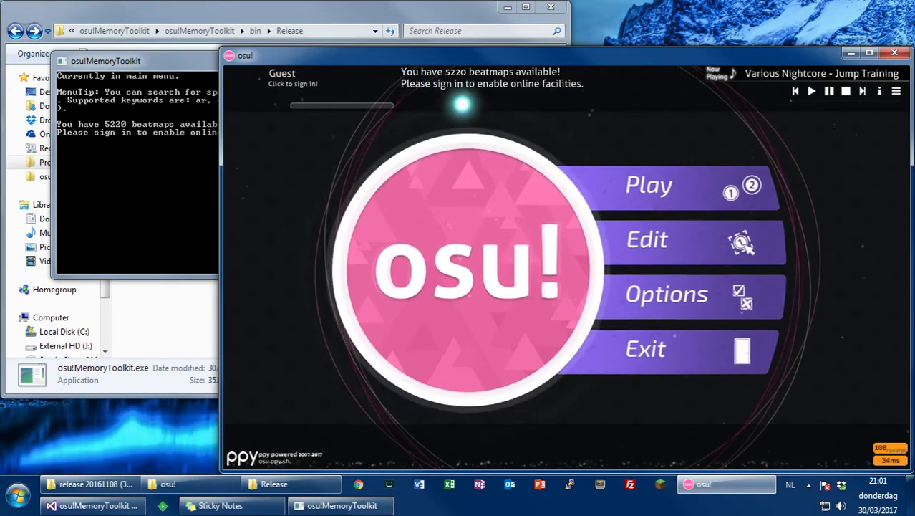
click(205, 127)
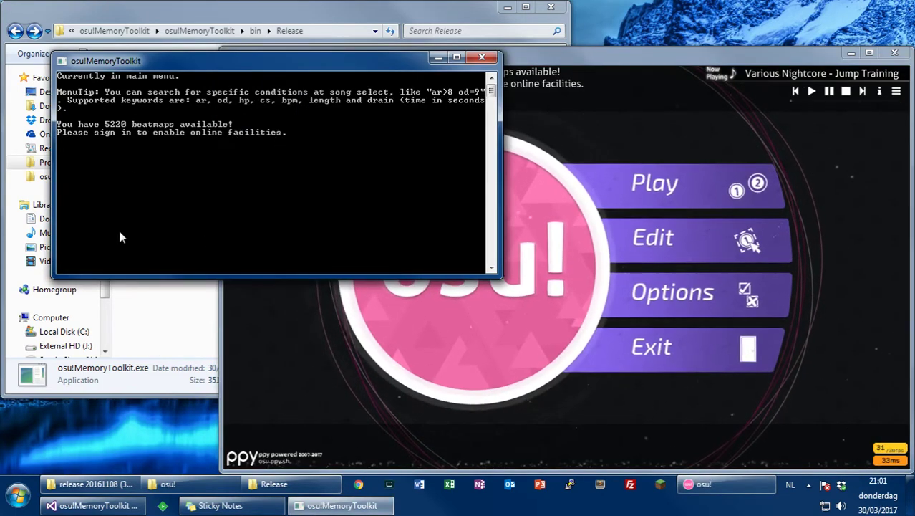
Enter osu! song select from the main menu's Play option
click(282, 335)
key(p)
key(p)
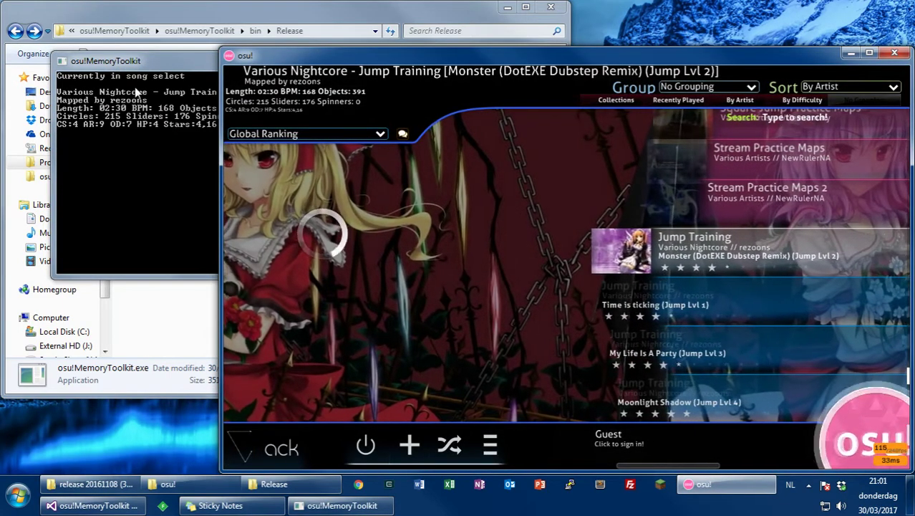
Move the console lower on the desktop and compare its beatmap details with those in osu! song select
click(157, 64)
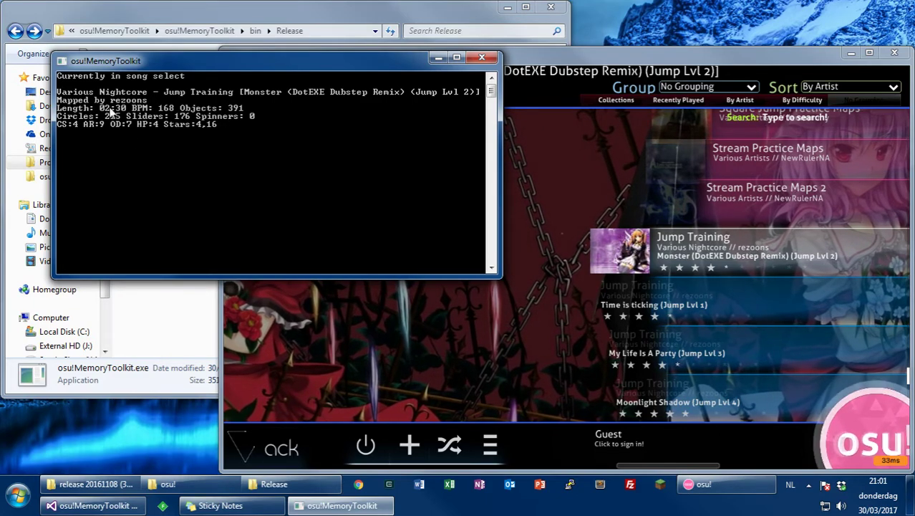
drag(166, 61, 157, 187)
click(347, 104)
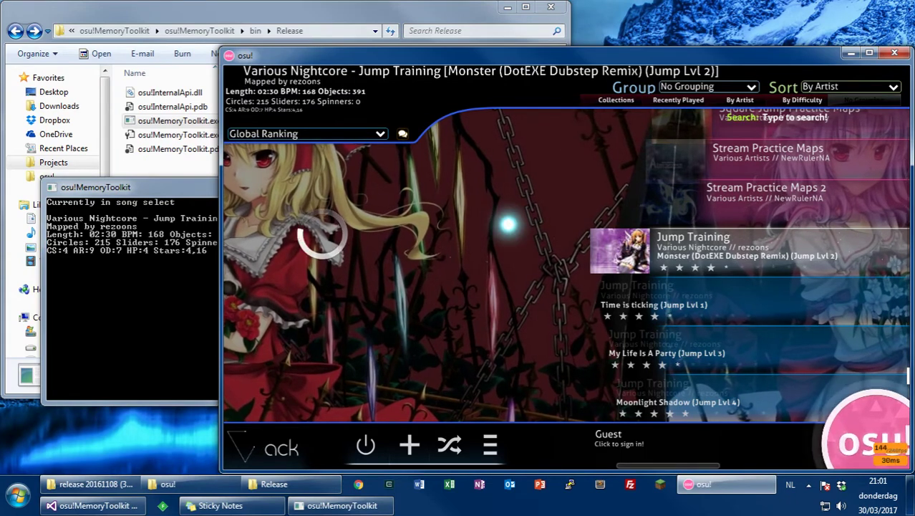
click(168, 216)
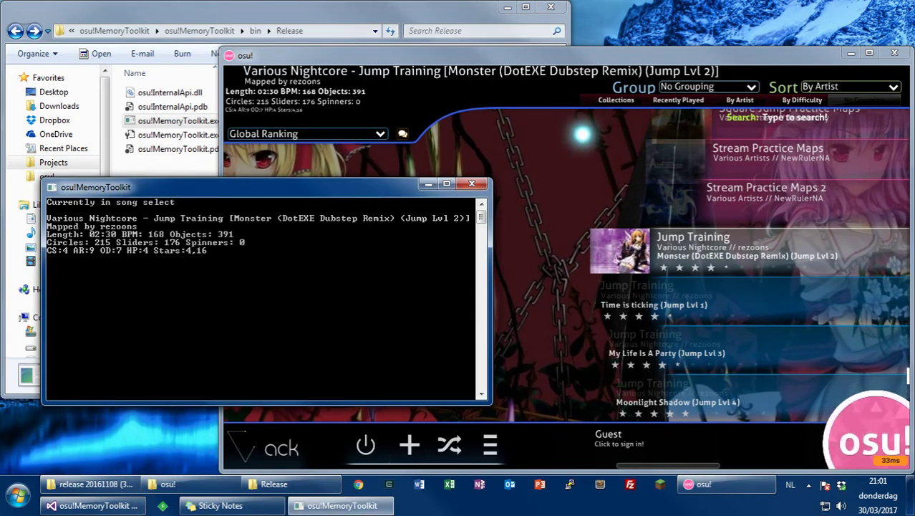
Start the selected Jump Training beatmap, pause it, and move the console to the desktop's upper-left corner
click(582, 137)
click(672, 255)
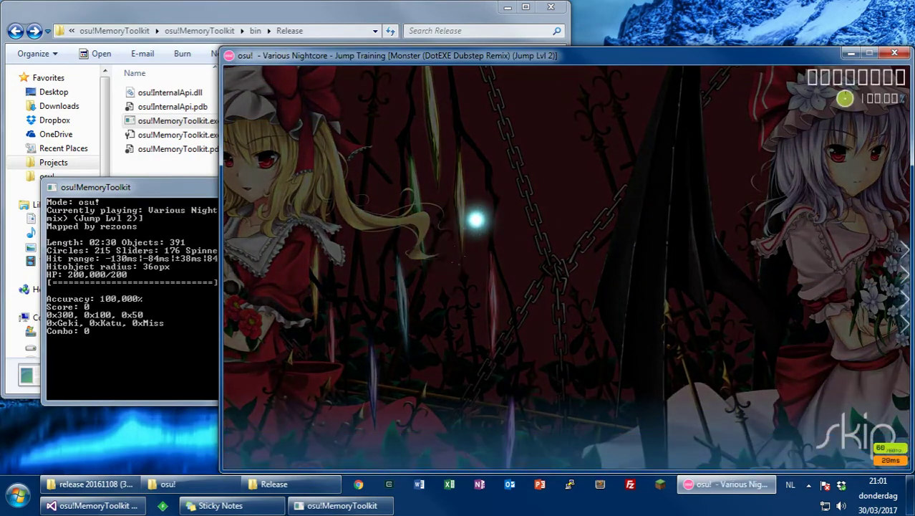
key(Escape)
drag(116, 190, 77, 14)
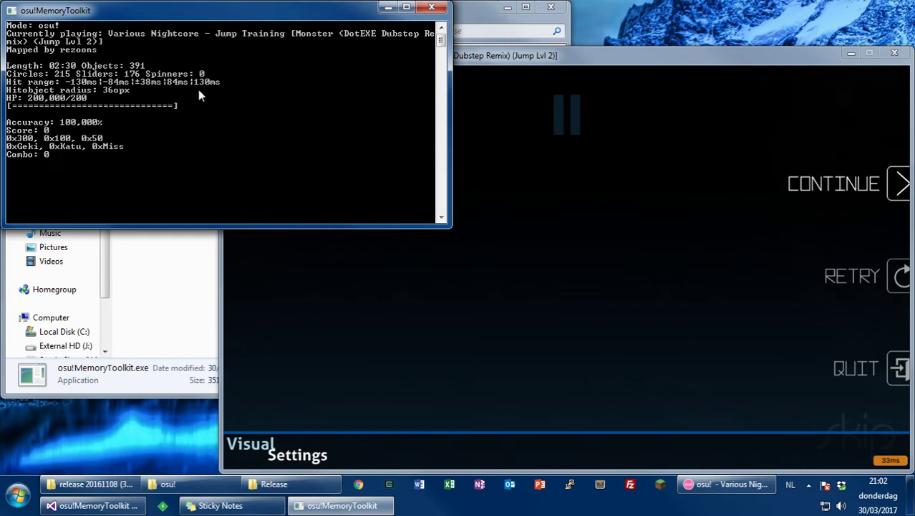
Examine the console's beatmap, hit range and hitobject radius lines beside the paused game
click(574, 122)
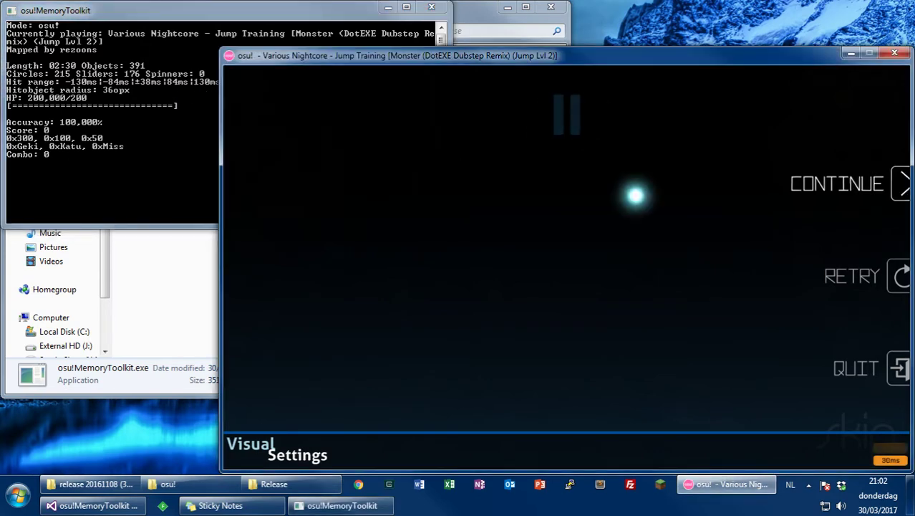
click(131, 78)
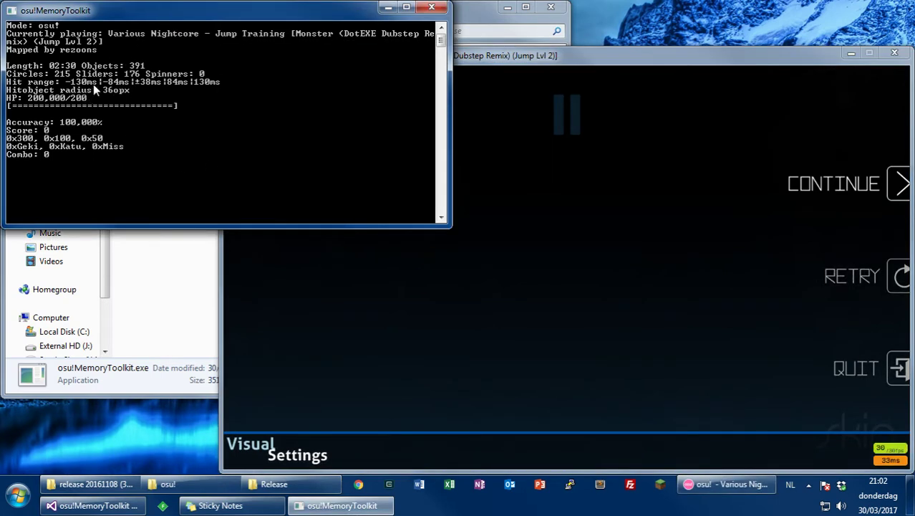
click(542, 87)
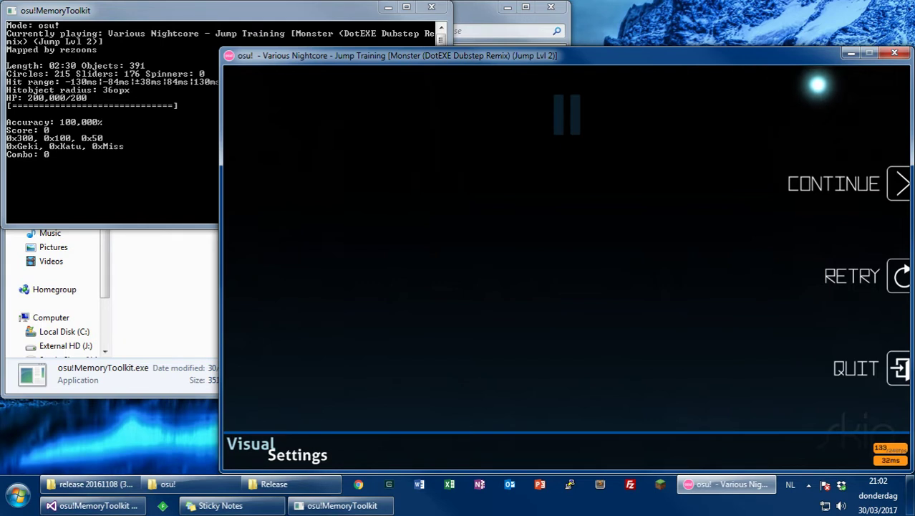
click(124, 93)
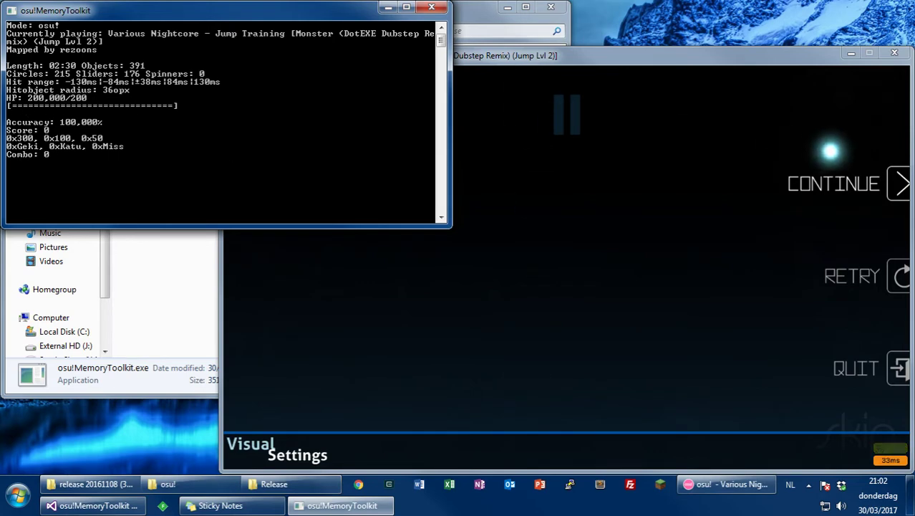
Continue the paused Jump Training beatmap, play its opening notes, and pause again
click(839, 147)
click(857, 184)
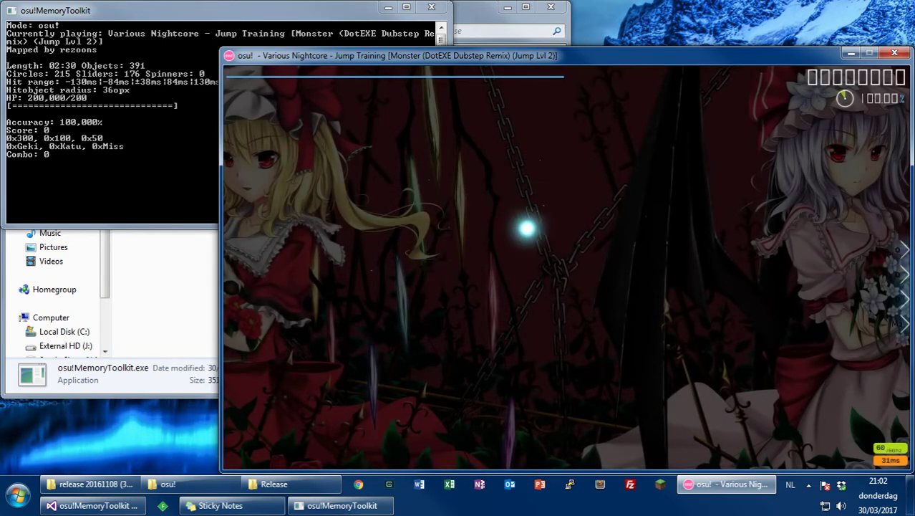
key(x)
key(x)
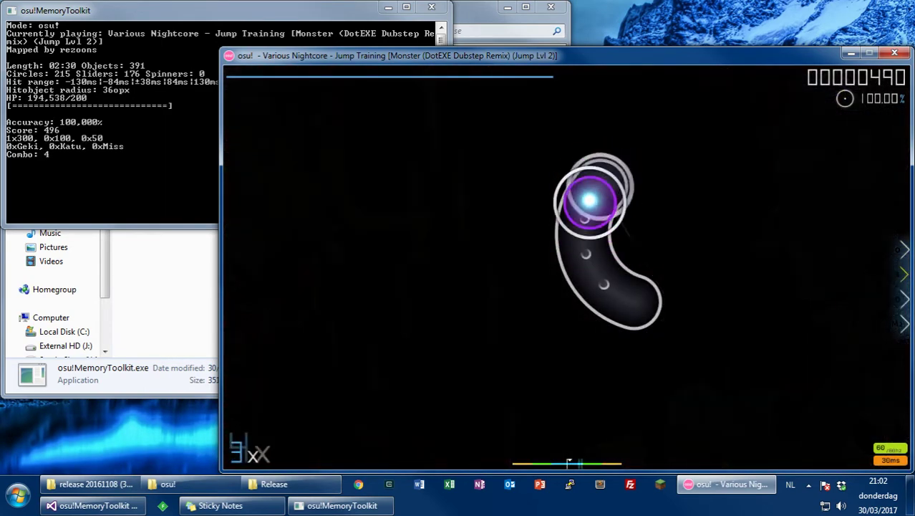
key(x)
key(x)
key(x)
key(x)
key(x)
key(x)
key(x)
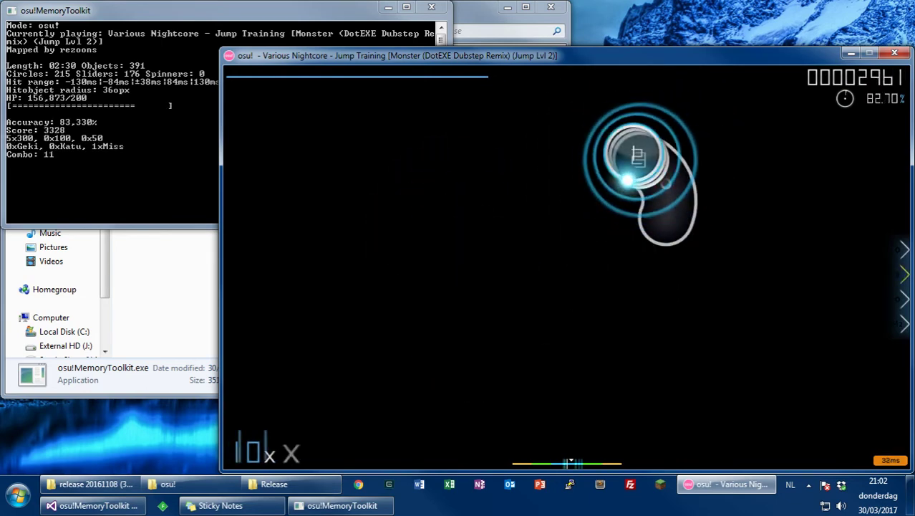
key(z)
key(z)
key(z)
key(Escape)
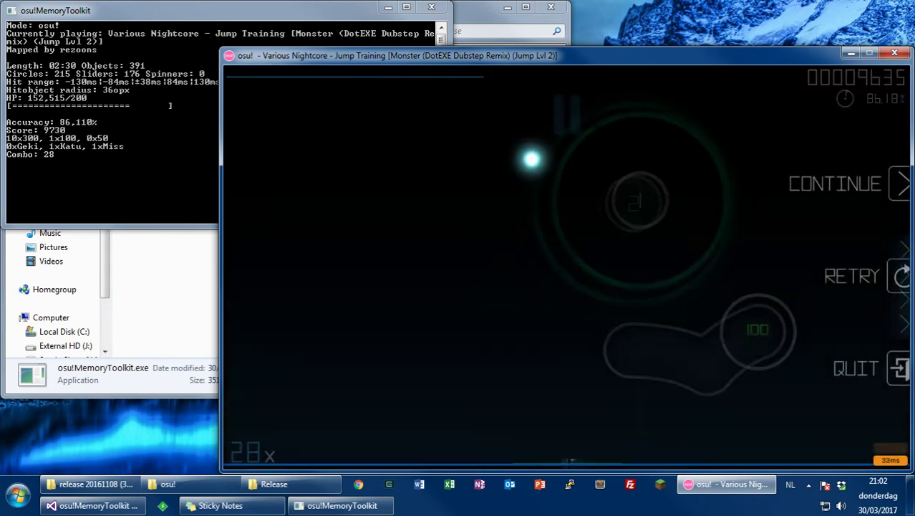
Compare the console's hit counts and score with the play screen, revealing it through the pause menu's Visual Settings
click(41, 143)
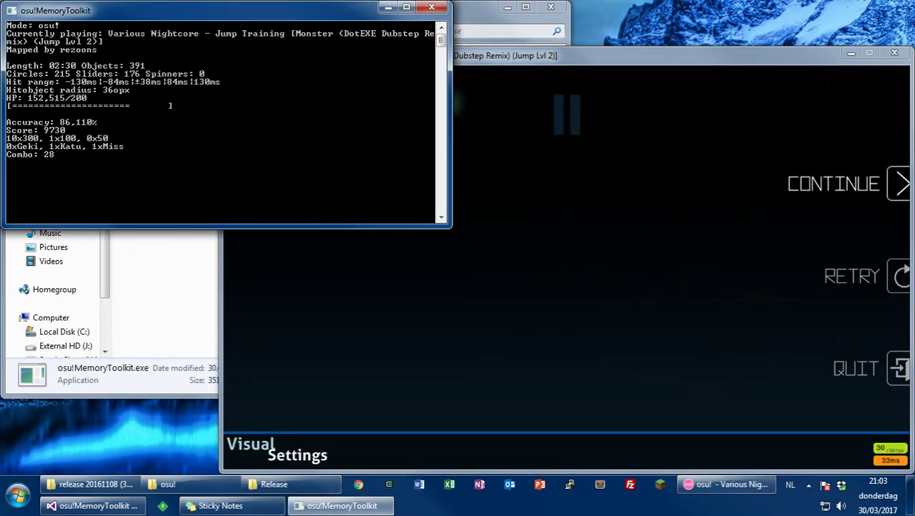
click(616, 448)
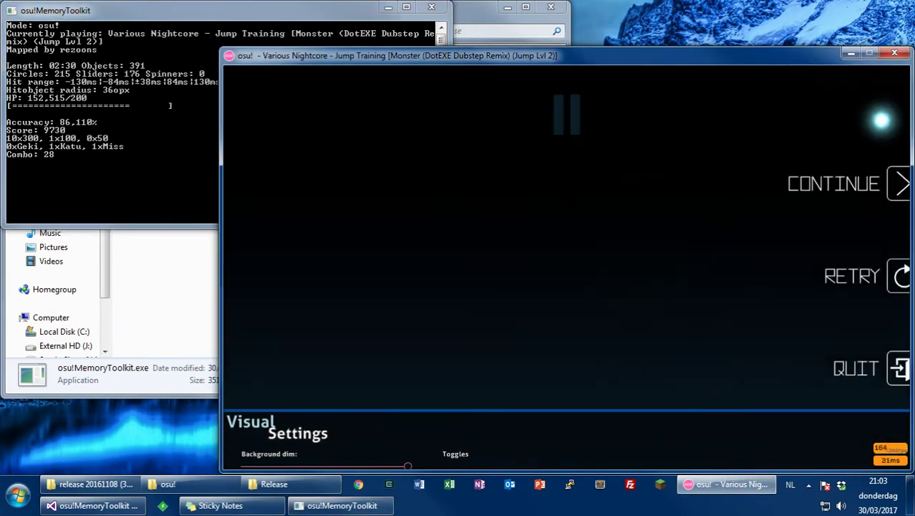
key(Escape)
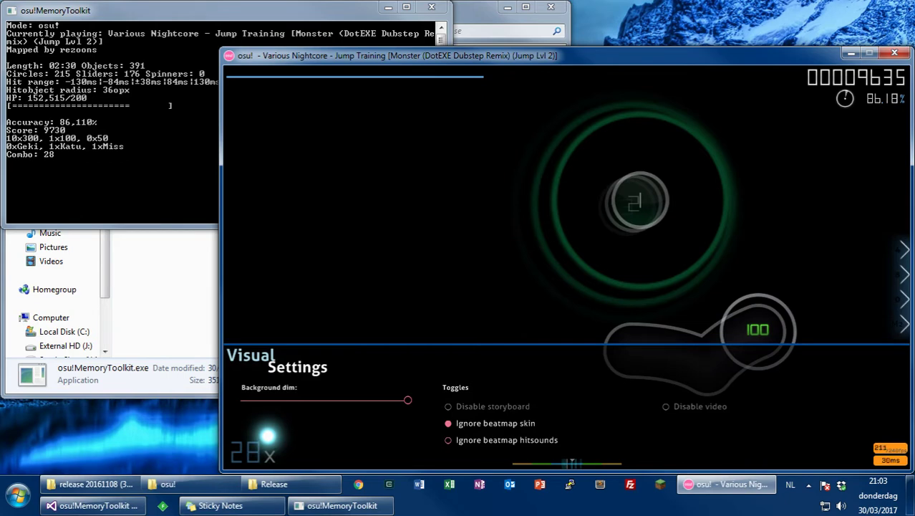
key(Escape)
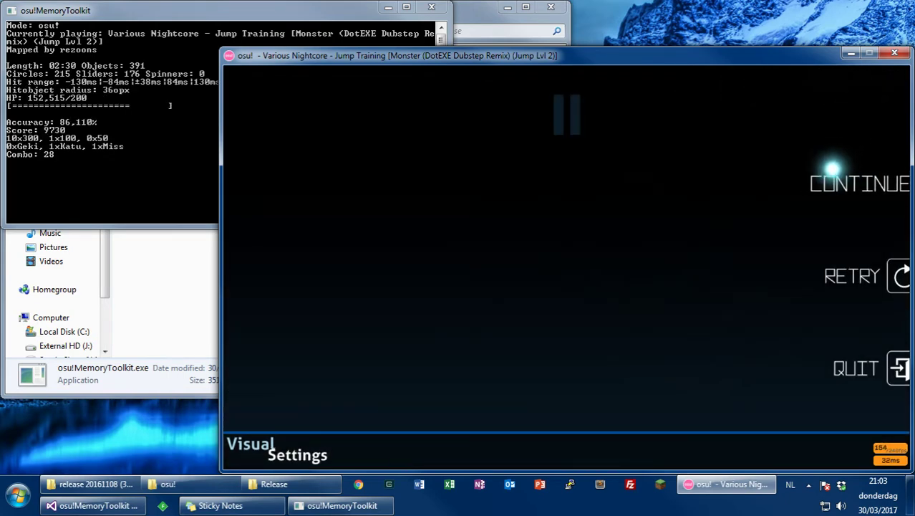
Resume the beatmap from the orange cursor, play another section of notes, and pause the game
click(813, 175)
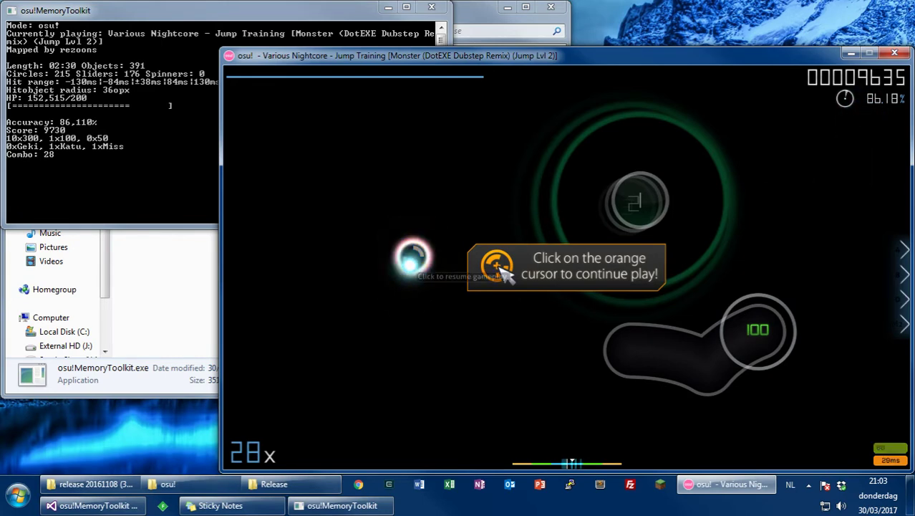
click(413, 257)
key(x)
key(z)
key(x)
key(z)
key(x)
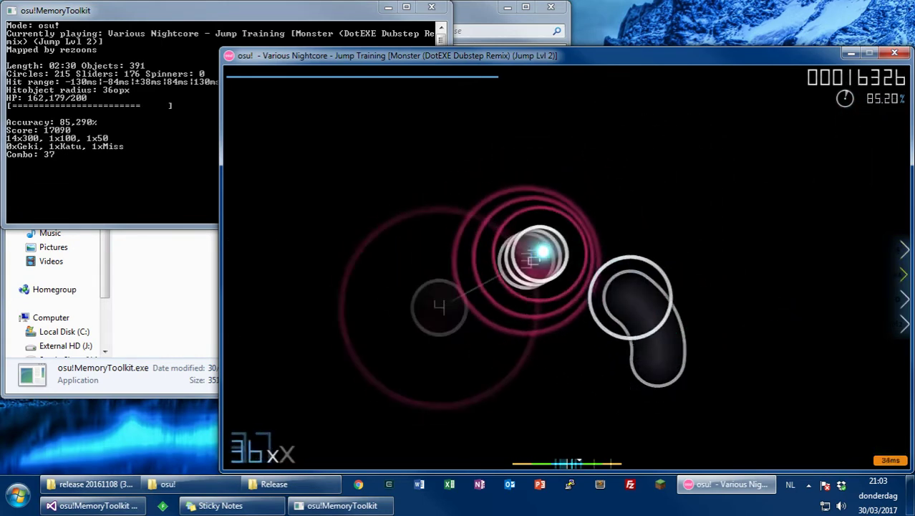
key(z)
key(x)
key(z)
key(x)
key(z)
key(x)
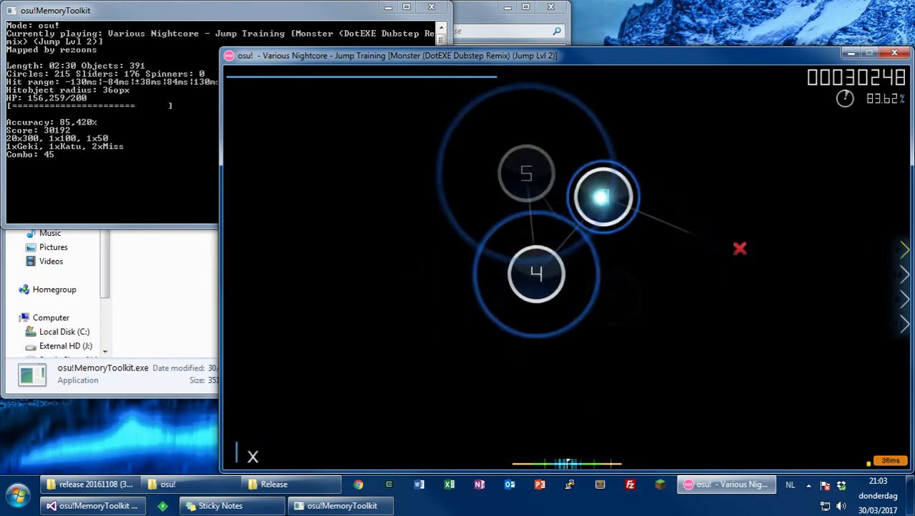
key(x)
key(z)
key(x)
key(z)
key(Escape)
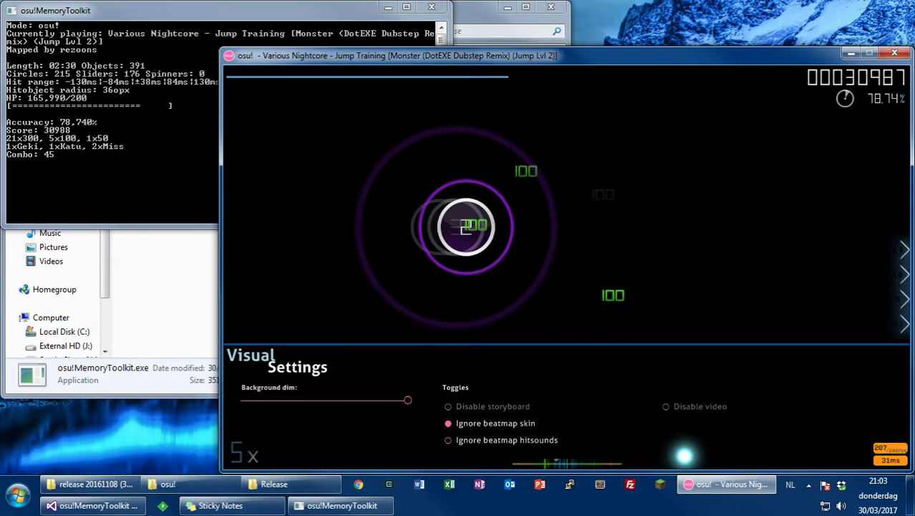
Compare the console's accuracy, score, hit counts and combo with the values on the paused play screen
click(93, 125)
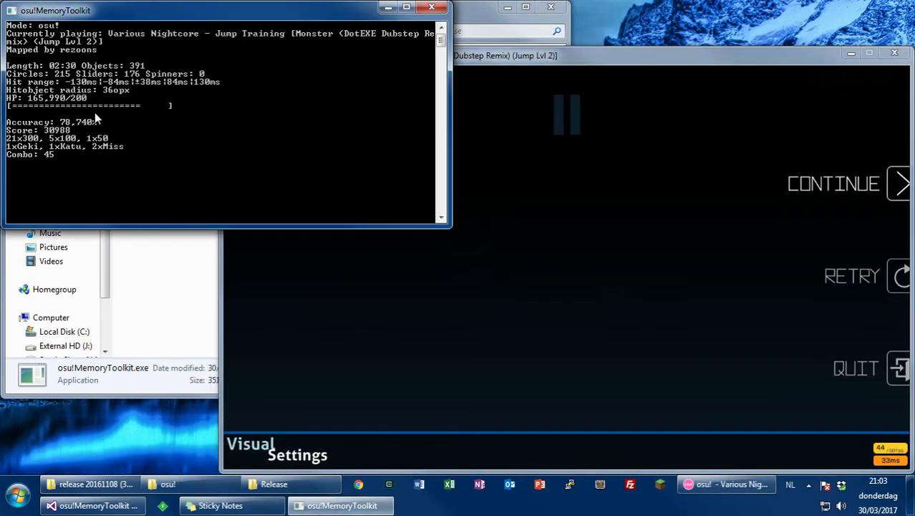
click(833, 87)
mouse_move(622, 441)
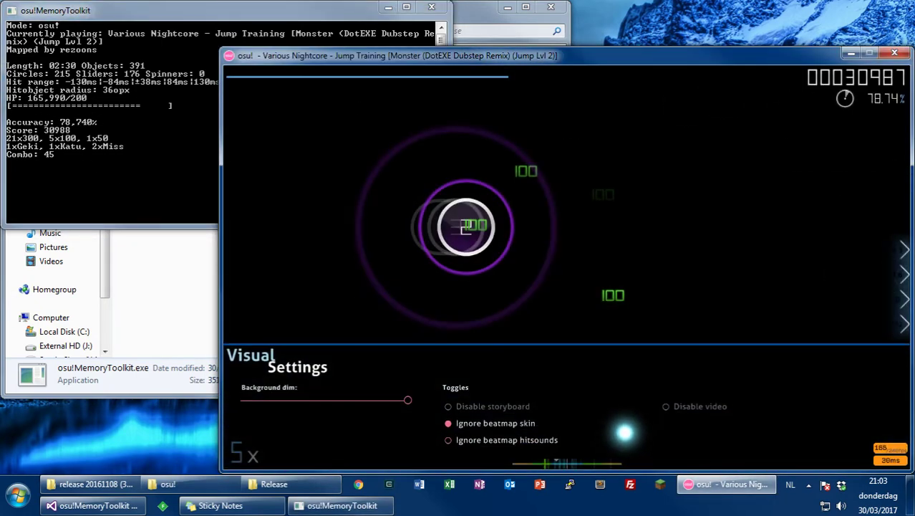
key(Escape)
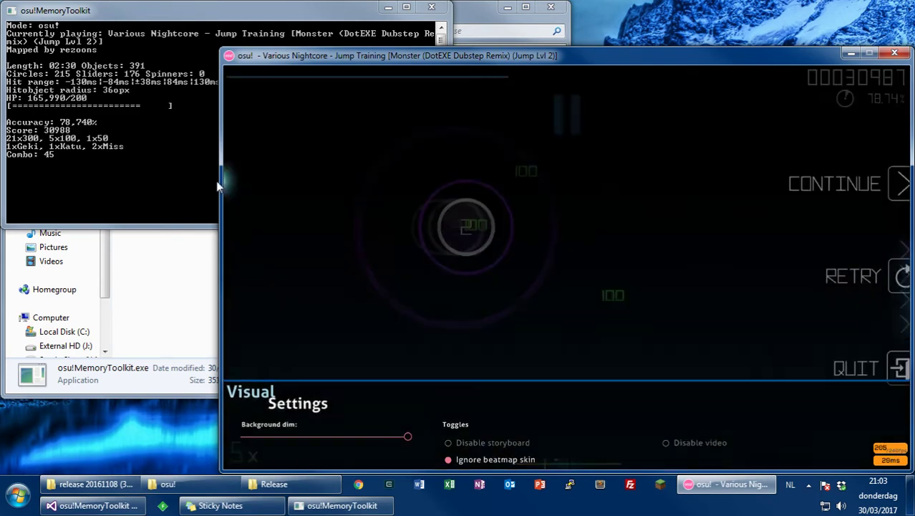
click(22, 138)
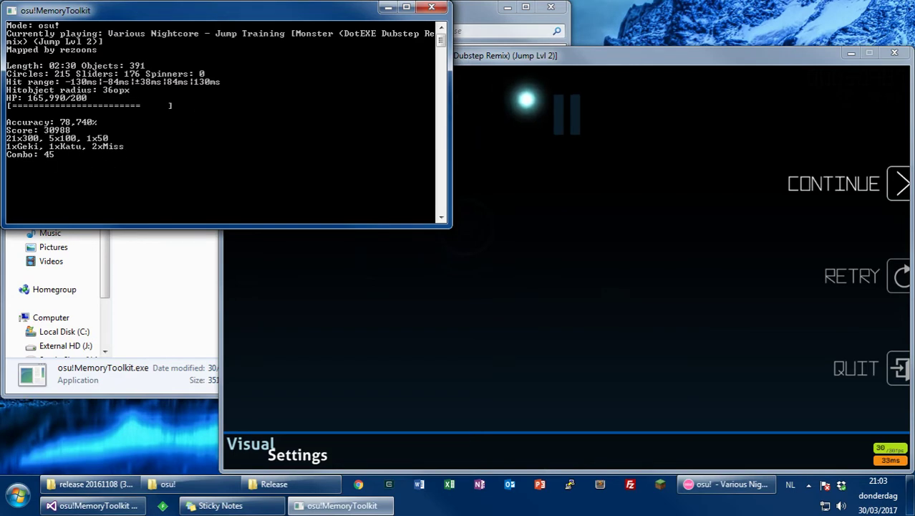
click(527, 99)
click(39, 159)
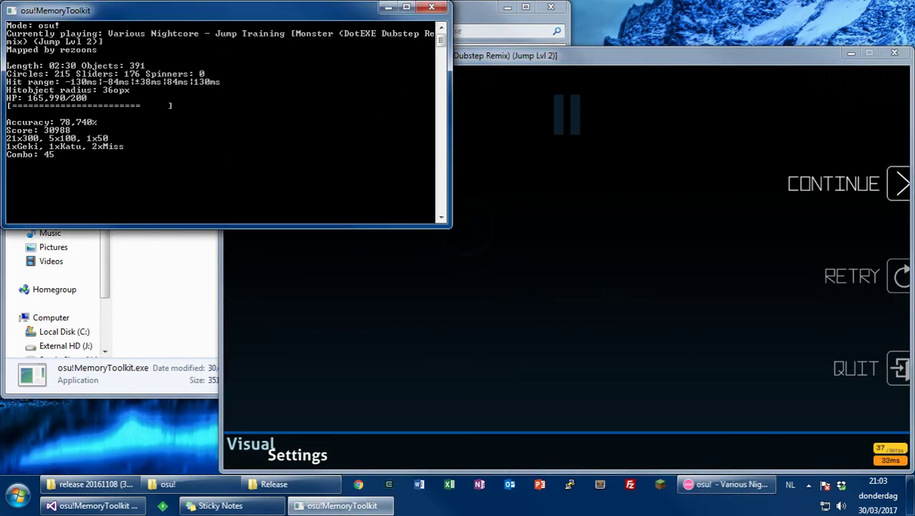
click(513, 133)
key(Escape)
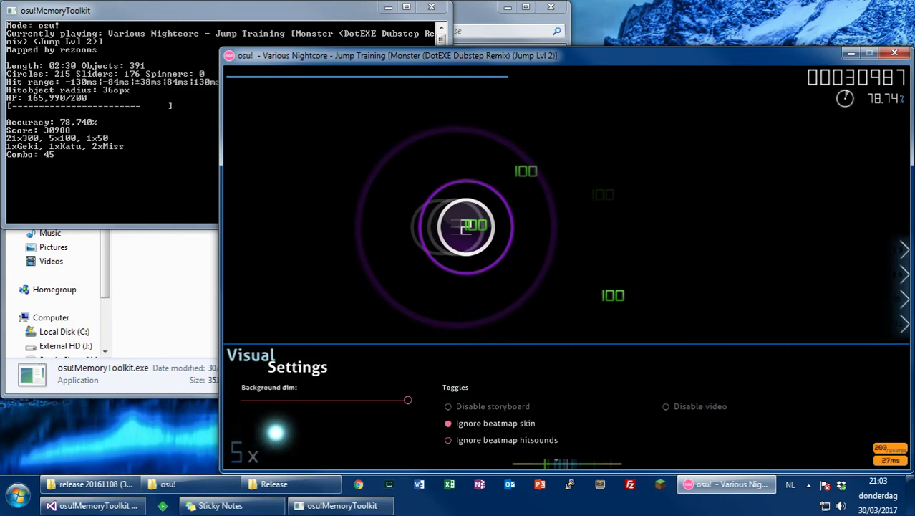
key(Escape)
click(53, 159)
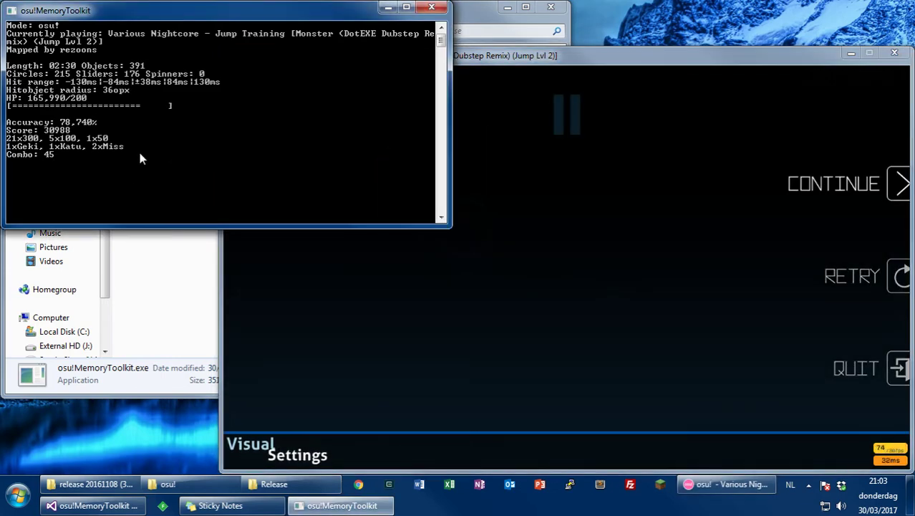
Reveal the paused play screen through Visual Settings, and check its score and accuracy against the console's values
click(271, 450)
key(Escape)
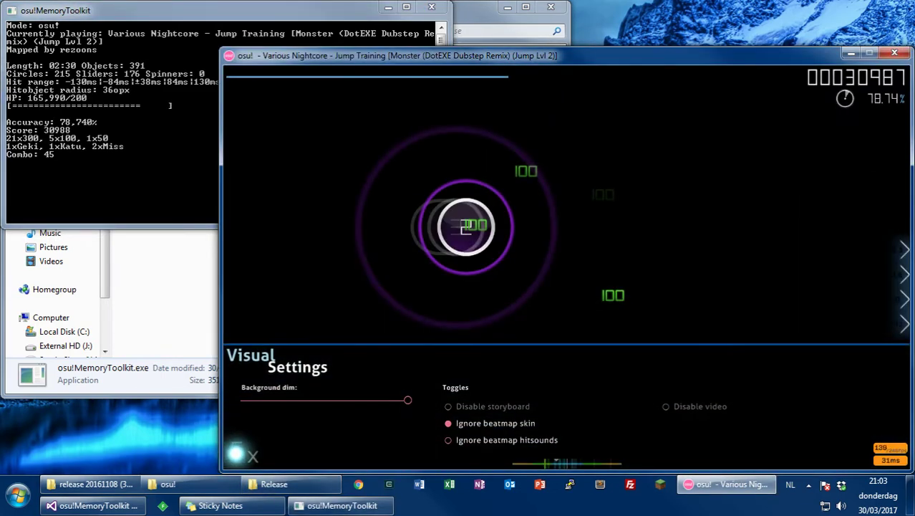
key(Escape)
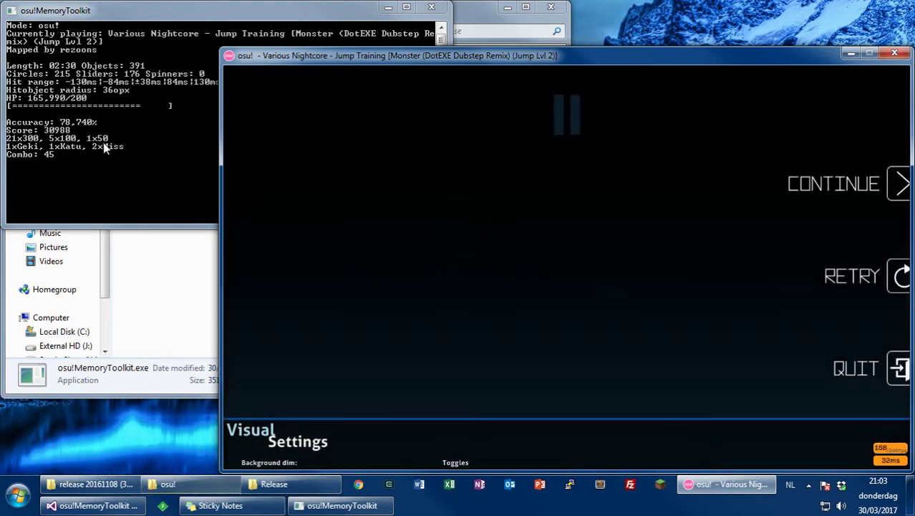
click(52, 153)
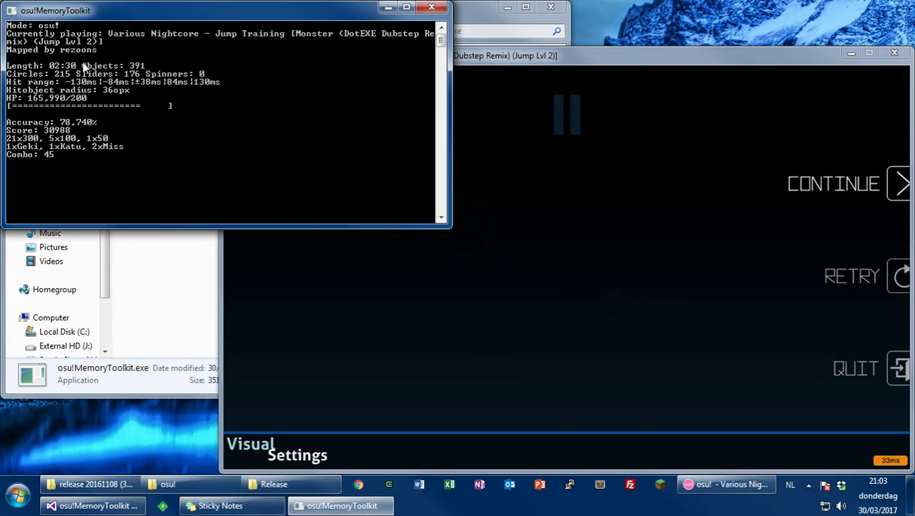
Quit the paused Jump Training beatmap, return to the osu! main menu, and pause the menu music
click(573, 122)
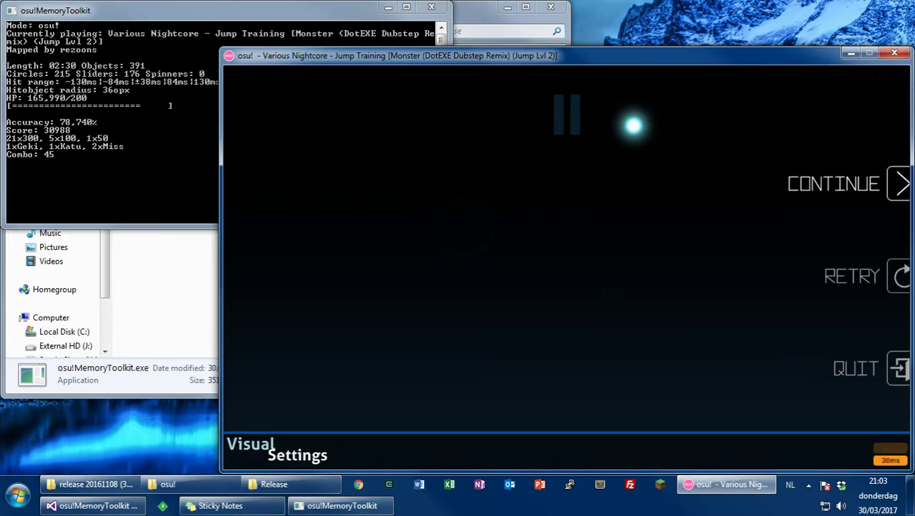
click(850, 366)
key(Escape)
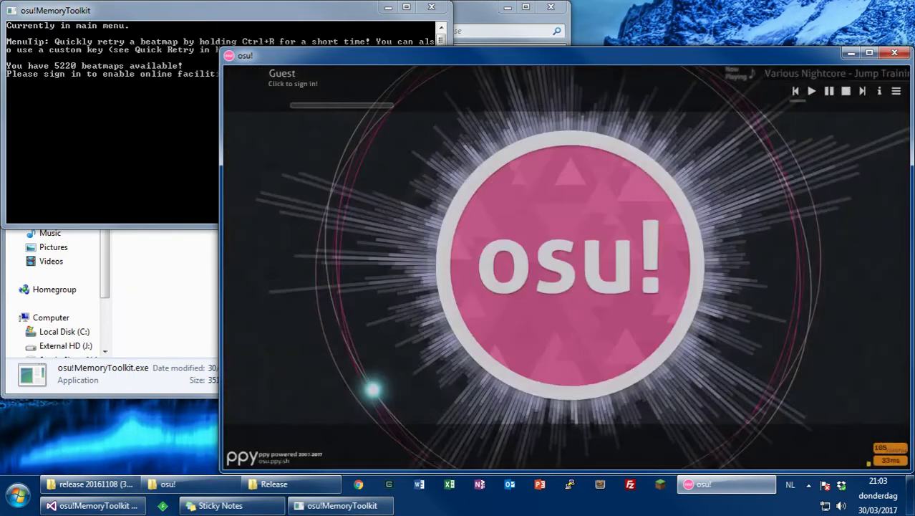
key(c)
Review the menu tip and beatmap information in the osu!MemoryToolkit console, and close the console
click(115, 106)
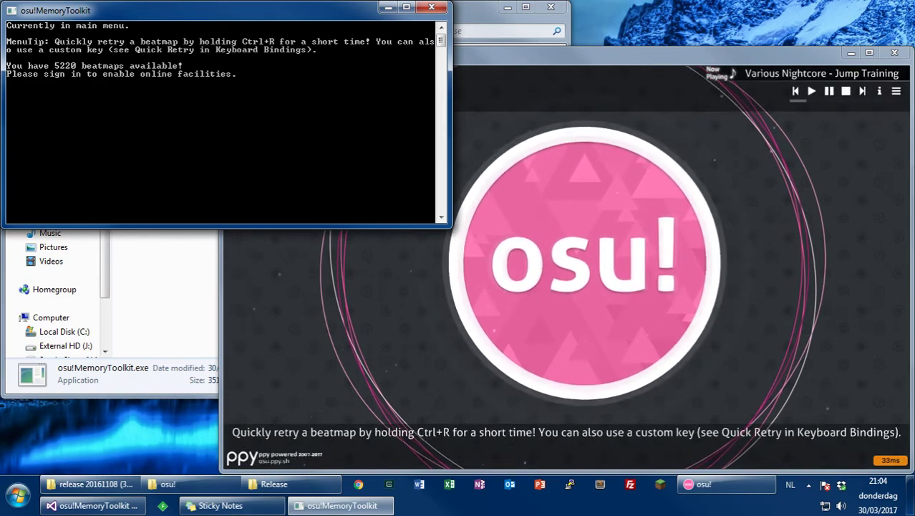
drag(0, 57, 0, 12)
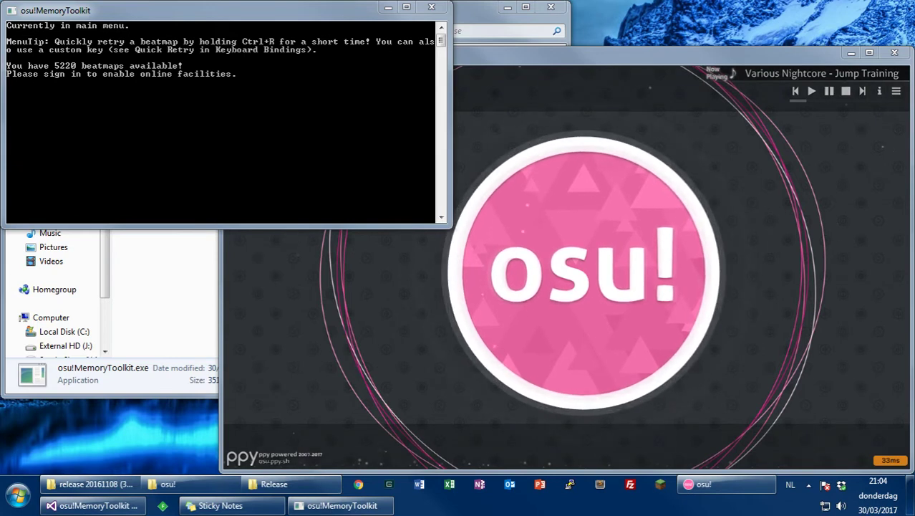
click(155, 130)
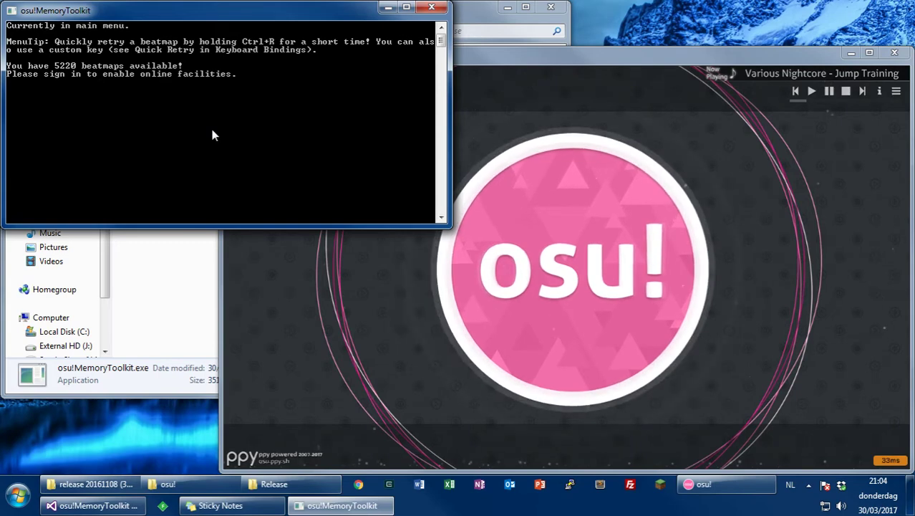
click(300, 286)
click(215, 76)
click(431, 8)
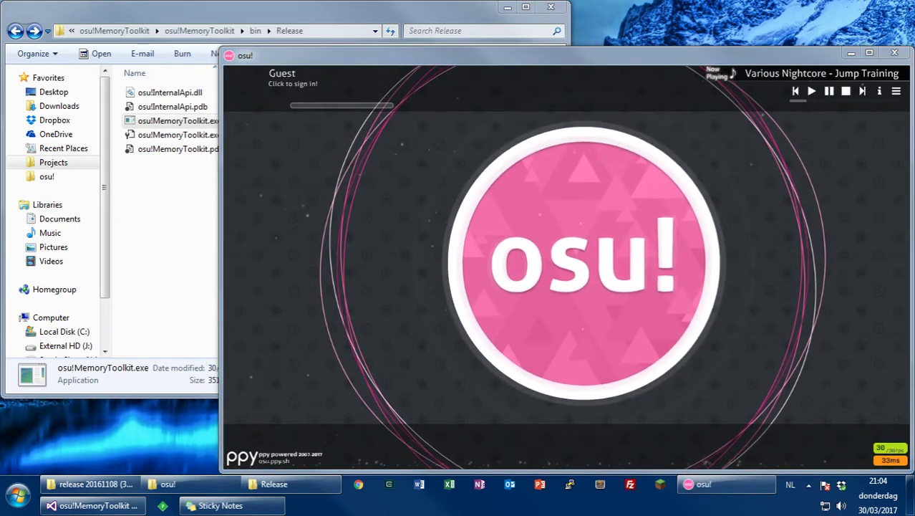
Switch to Visual Studio, examine the current game mode check in StreamCompanion.cs, and minimize the editor
click(178, 164)
click(178, 122)
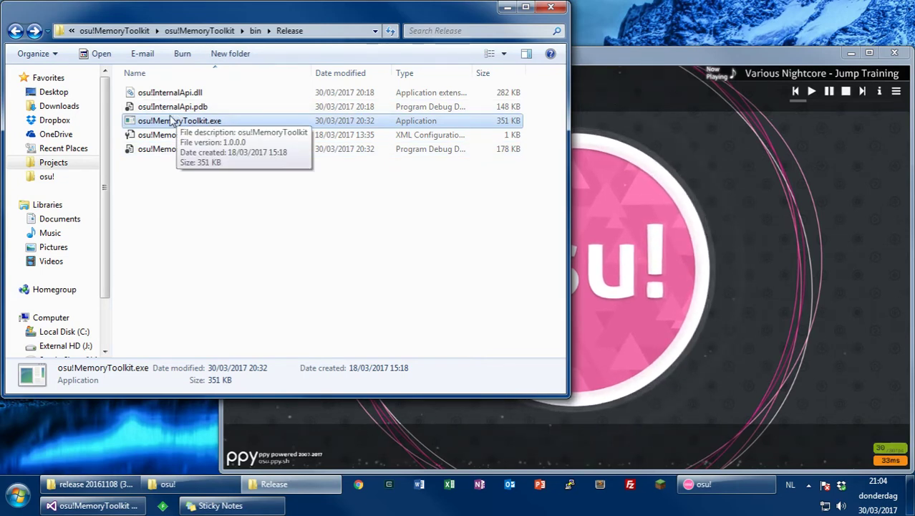
click(91, 504)
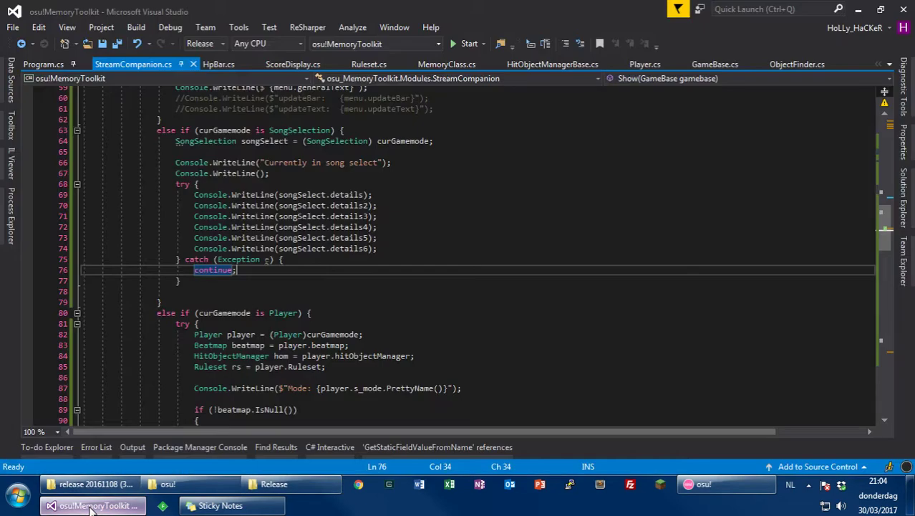
scroll(296, 296, up, 10)
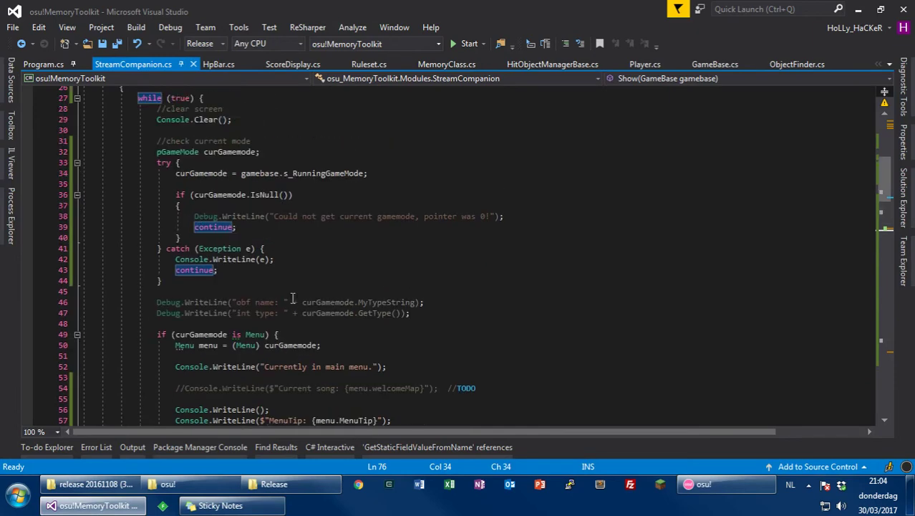
drag(158, 197, 196, 313)
click(196, 313)
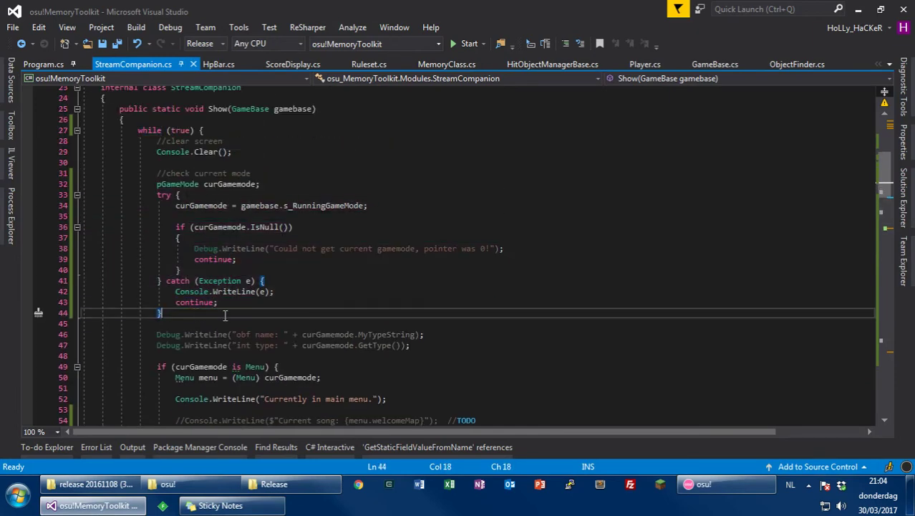
click(863, 6)
Bring up the osu!StreamCompanion window over the osu! main menu, and exit the program
click(216, 252)
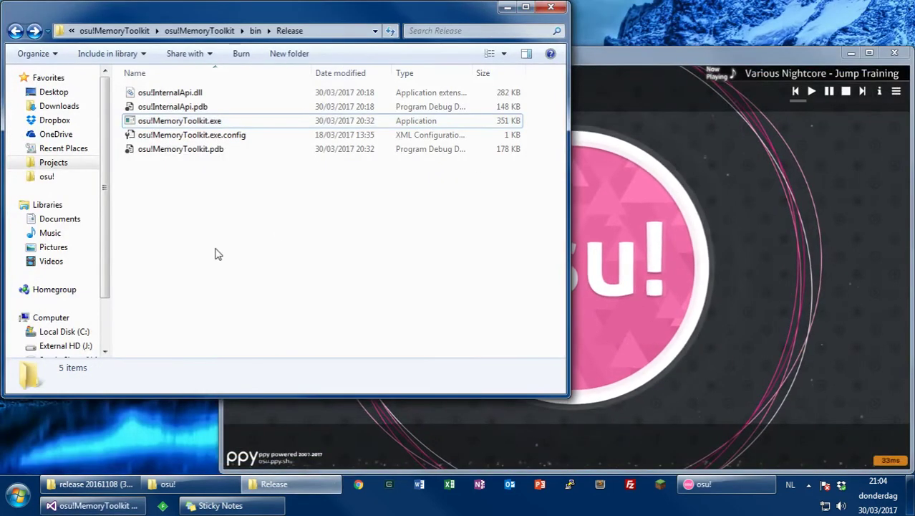
click(749, 135)
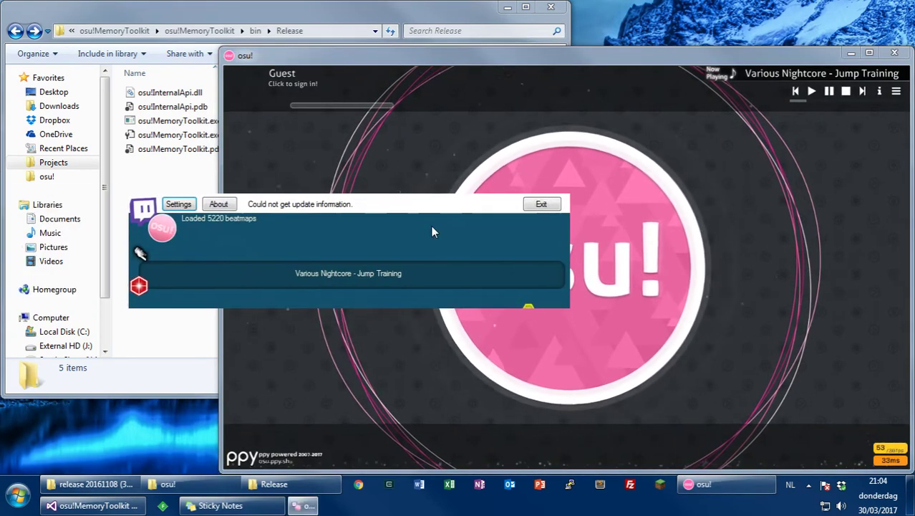
click(541, 204)
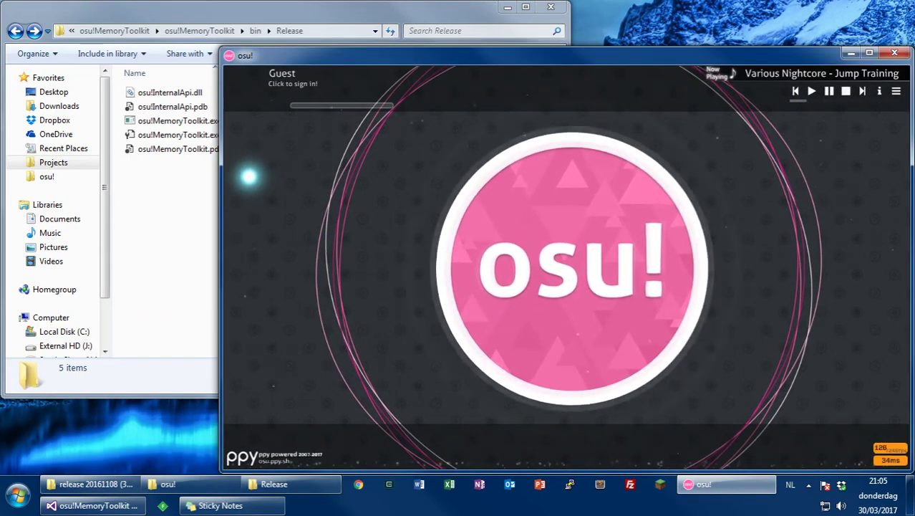
Select osu!InternalApi.dll in the Release folder to present the library file
click(176, 196)
click(237, 94)
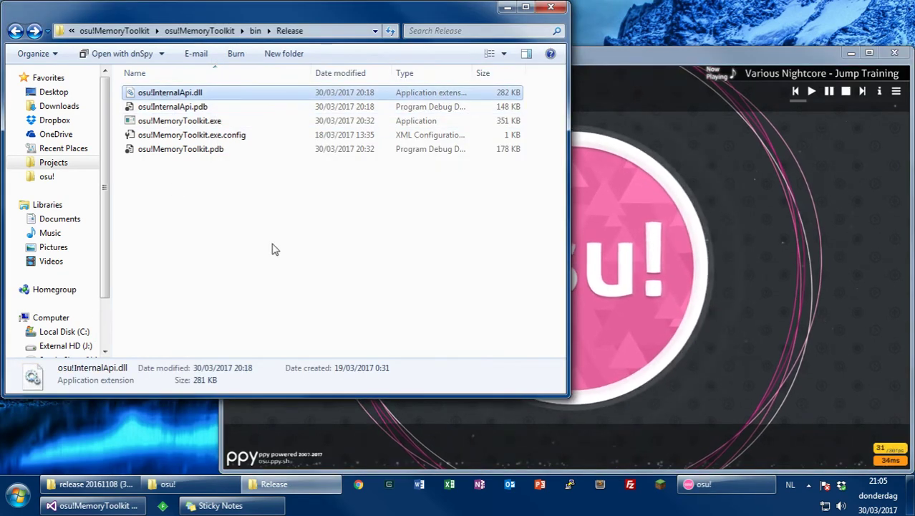
click(302, 415)
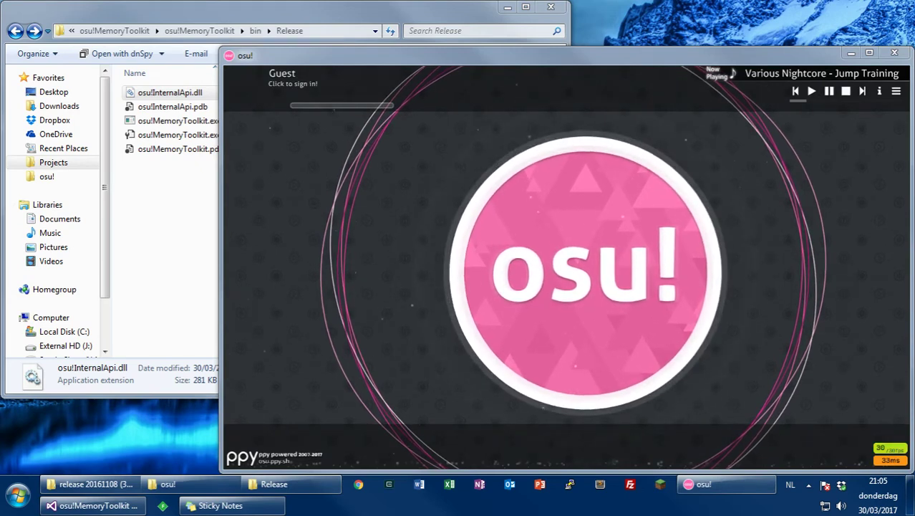
click(125, 174)
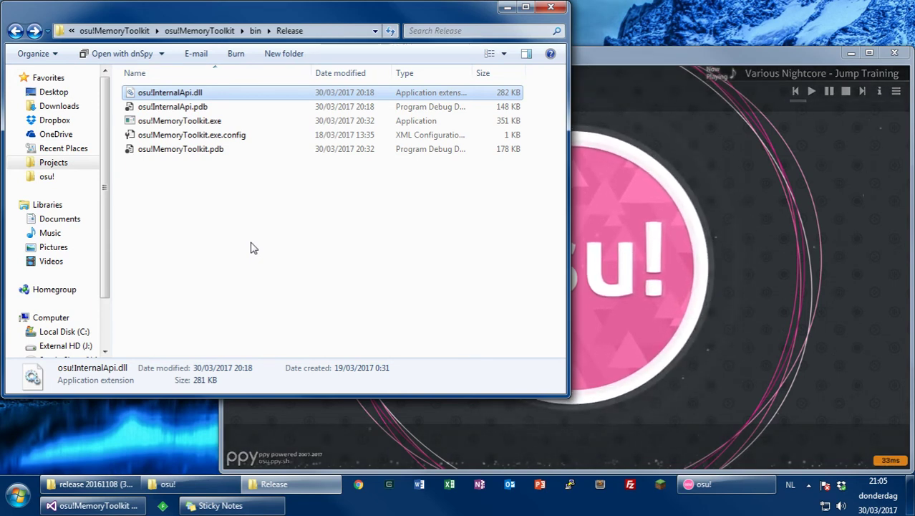
click(632, 349)
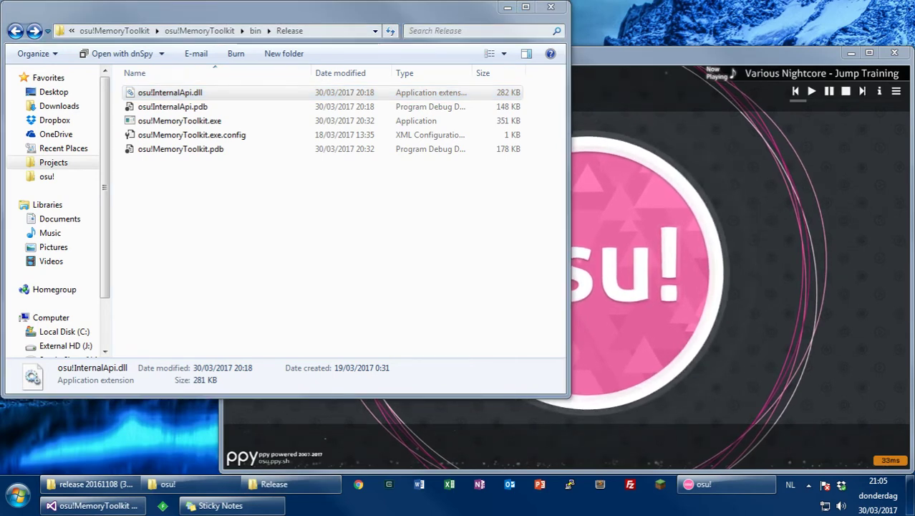
Launch osu!MemoryToolkit.exe from the Release folder to show its category menu, and close the console
click(153, 155)
double_click(182, 122)
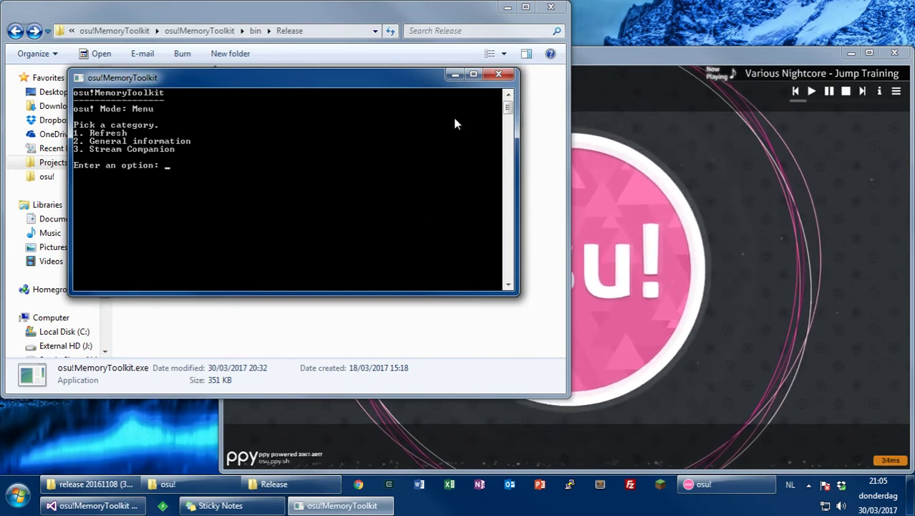
click(500, 73)
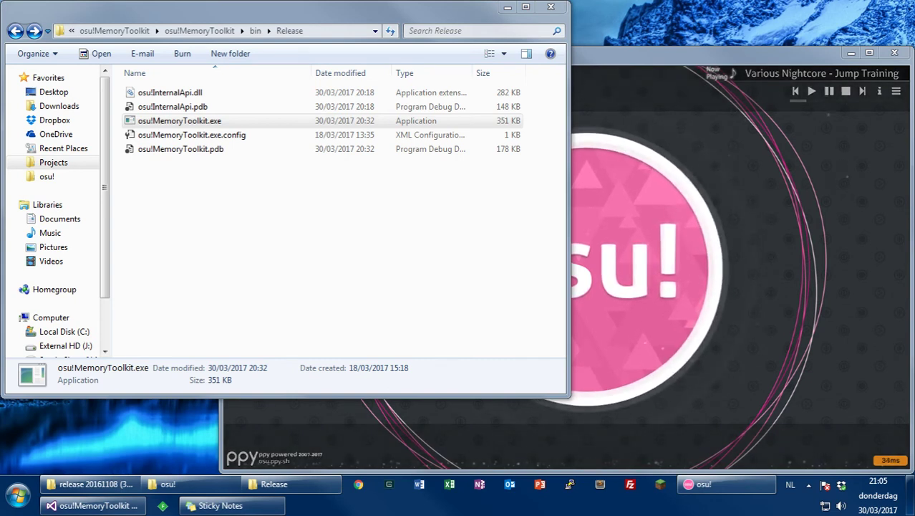
Point out osu!InternalApi.dll in the Release folder, and briefly run and close osu!MemoryToolkit.exe once more
click(149, 95)
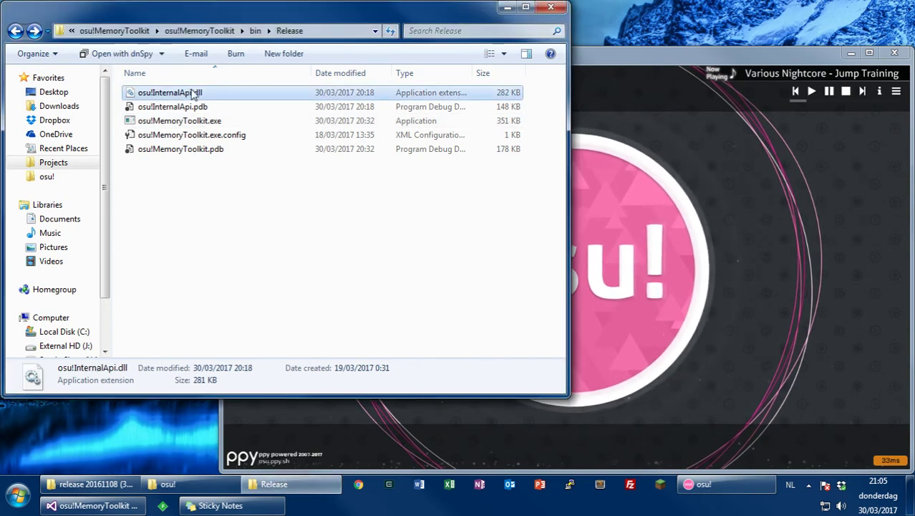
click(274, 245)
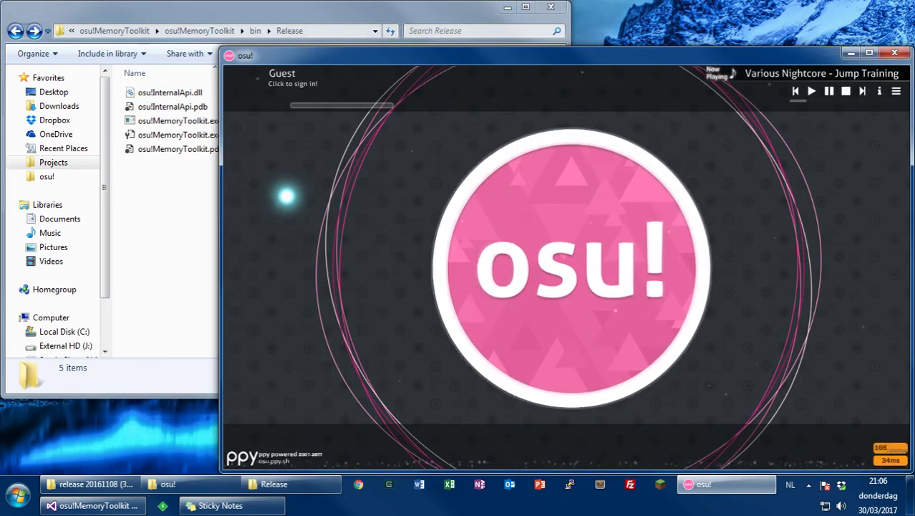
click(193, 120)
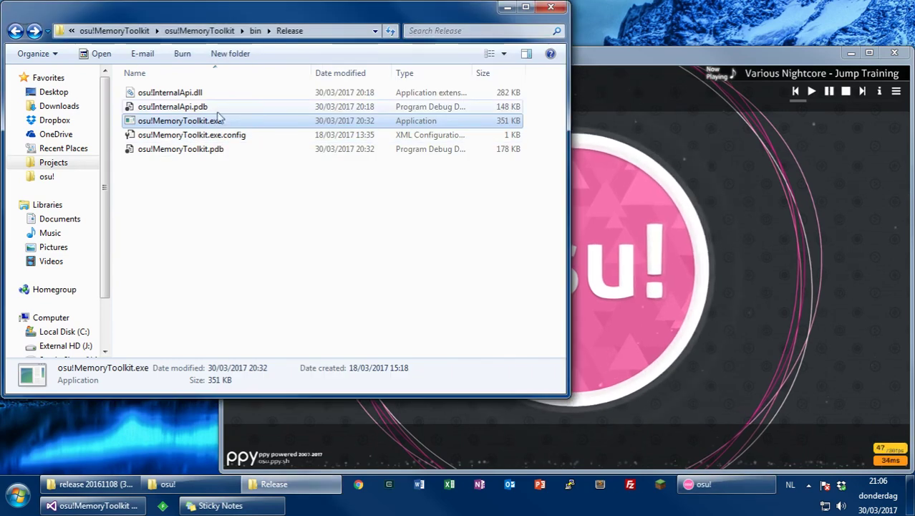
double_click(175, 120)
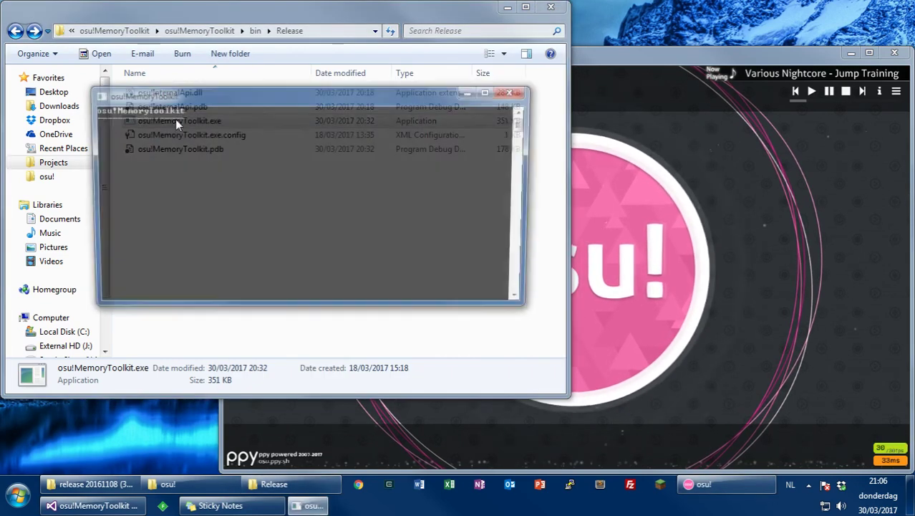
click(515, 91)
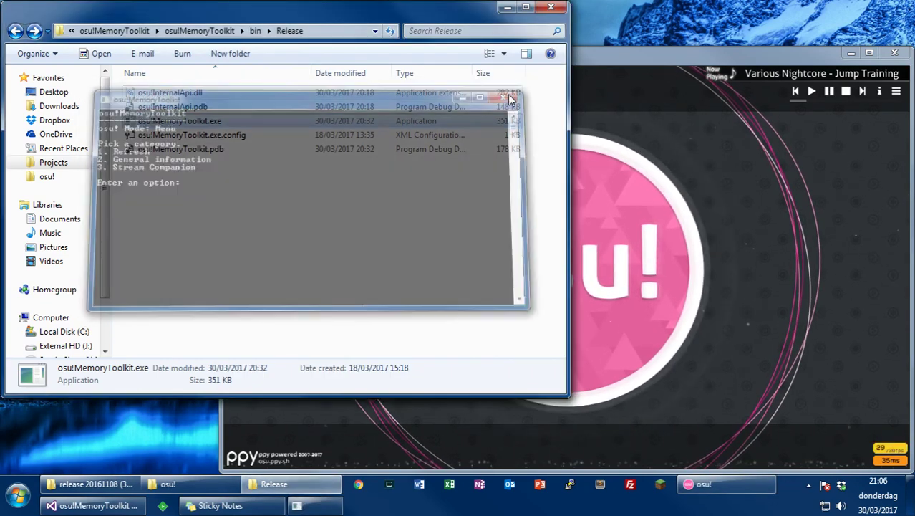